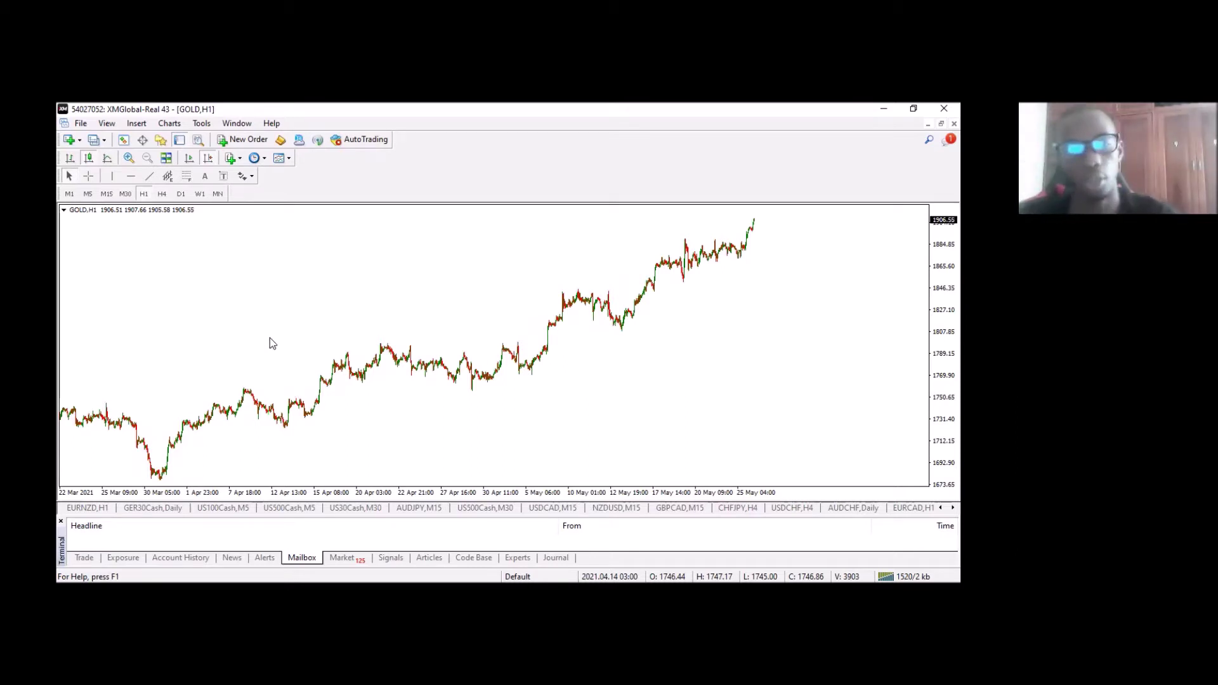
Step: Switch the gold chart from the hourly to the 30-minute timeframe
{"action": "scroll", "coordinate": [495, 381], "scroll_direction": "up", "scroll_amount": 3}
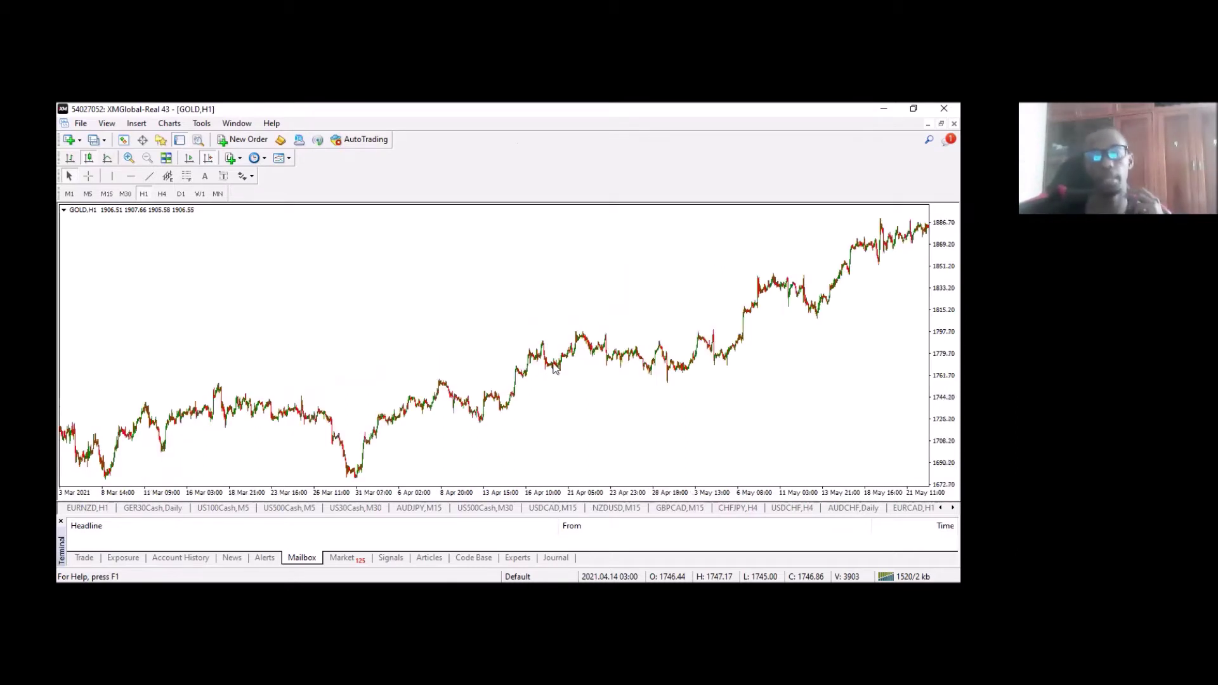
{"action": "scroll", "coordinate": [508, 368], "scroll_direction": "up", "scroll_amount": 3}
{"action": "scroll", "coordinate": [435, 375], "scroll_direction": "up", "scroll_amount": 3}
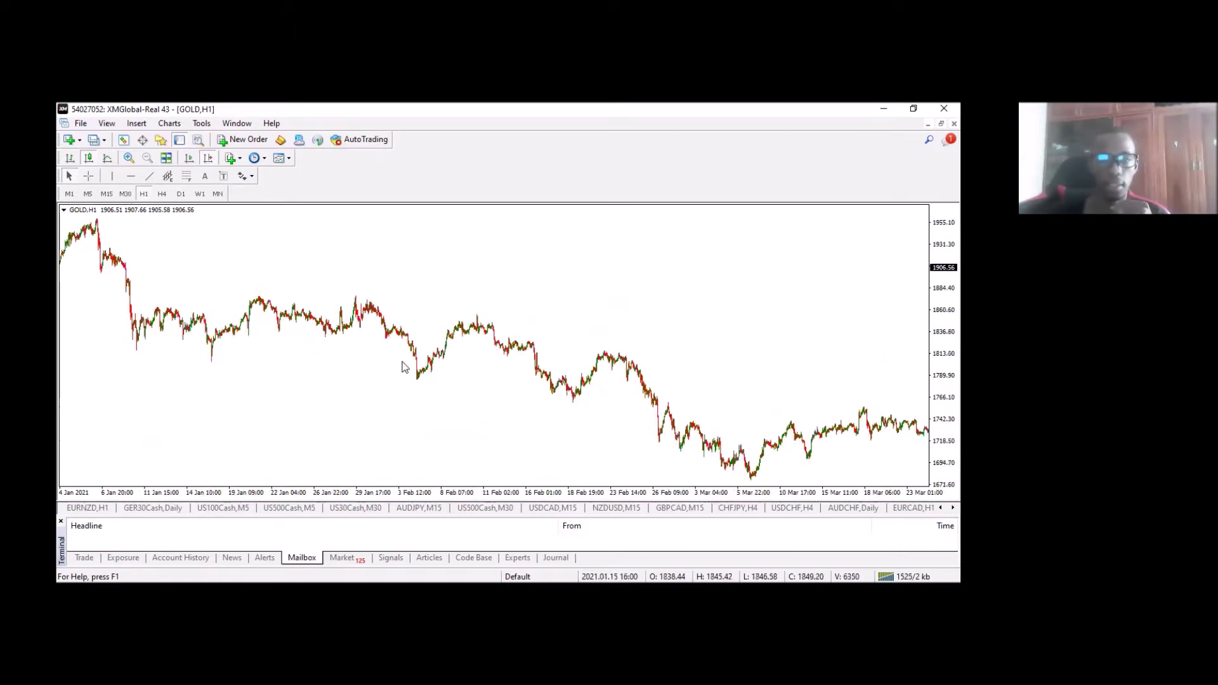
{"action": "type", "text": "M30"}
{"action": "key", "text": "Return"}
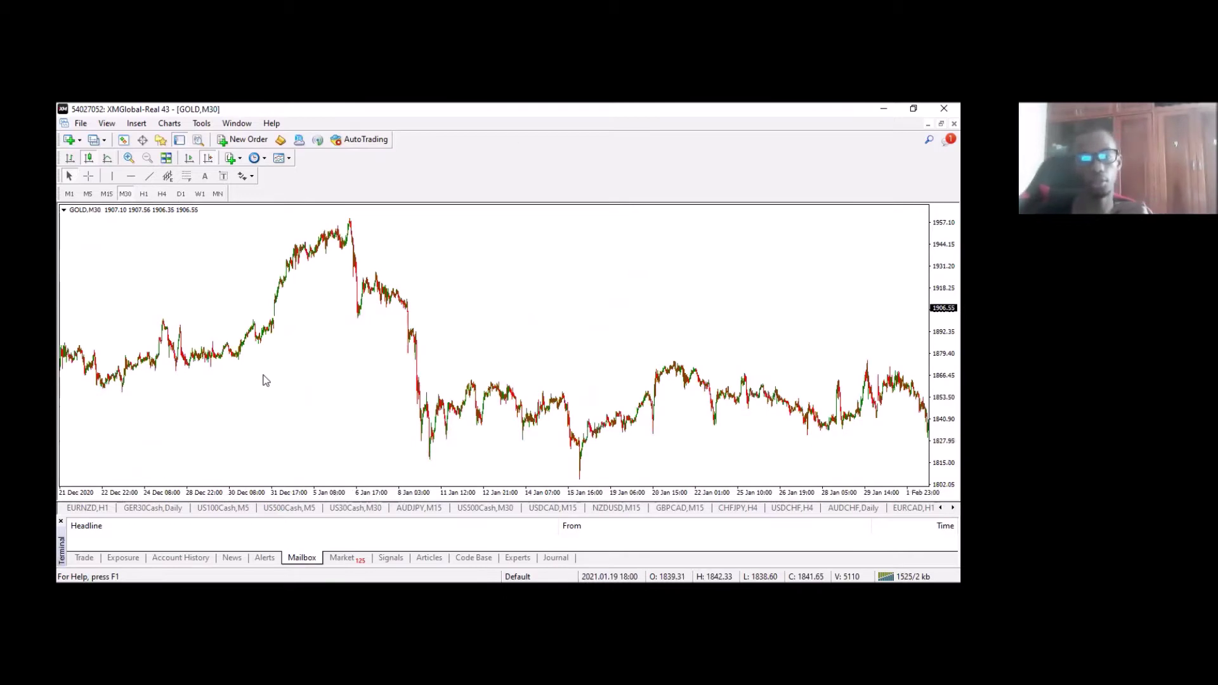
Step: Look back through the 30-minute gold price history to November 2020
{"action": "scroll", "coordinate": [265, 380], "scroll_direction": "up", "scroll_amount": 3}
{"action": "scroll", "coordinate": [393, 387], "scroll_direction": "up", "scroll_amount": 1}
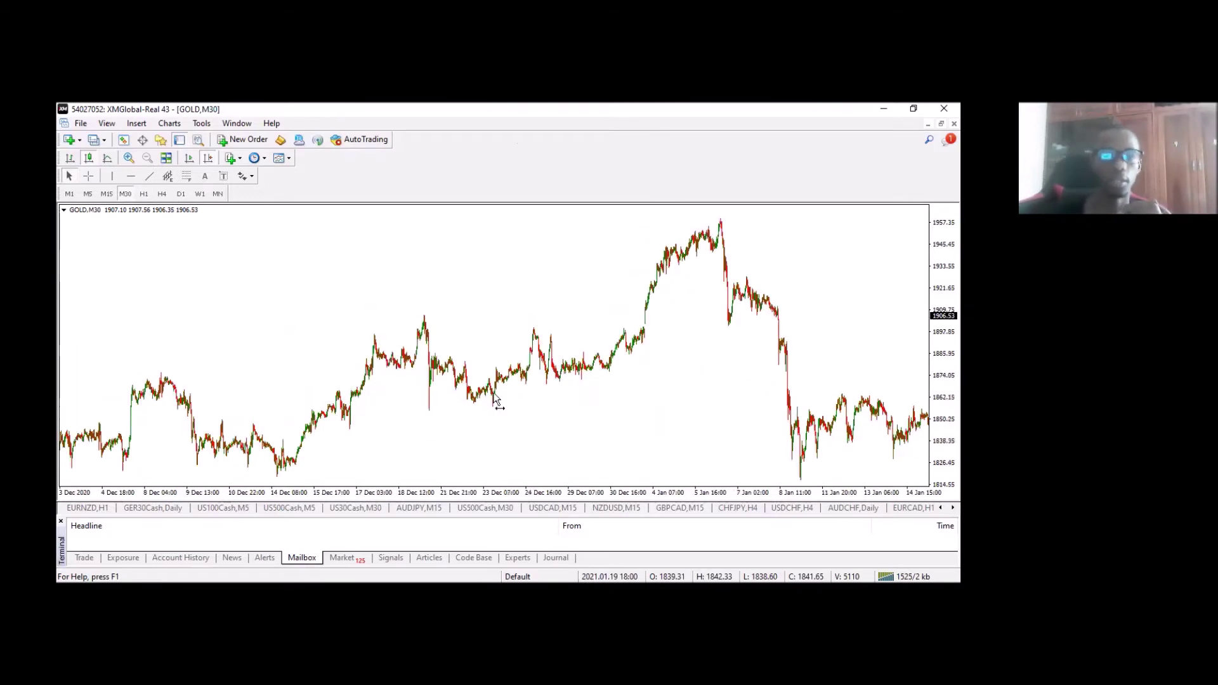
{"action": "scroll", "coordinate": [497, 401], "scroll_direction": "up", "scroll_amount": 2}
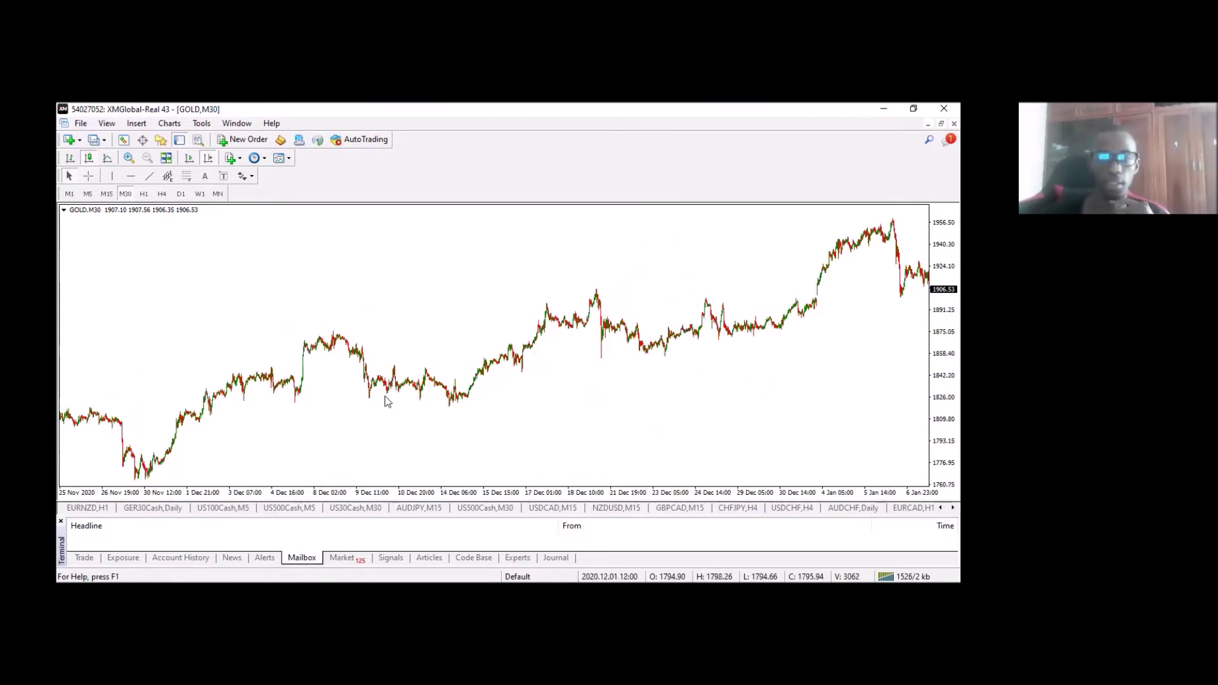
{"action": "scroll", "coordinate": [384, 401], "scroll_direction": "up", "scroll_amount": 3}
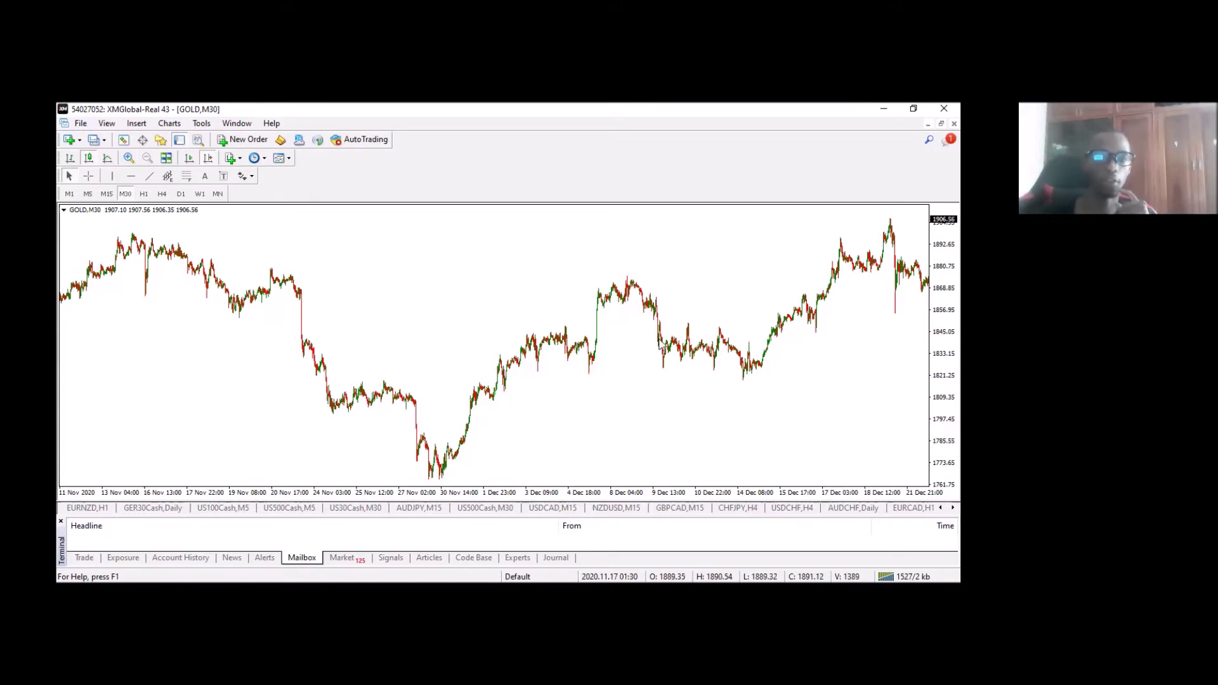
Step: Examine gold's price swings from November 2020 forward to early May 2021 to spot the trend
{"action": "left_click_drag", "start_coordinate": [667, 363], "coordinate": [490, 370]}
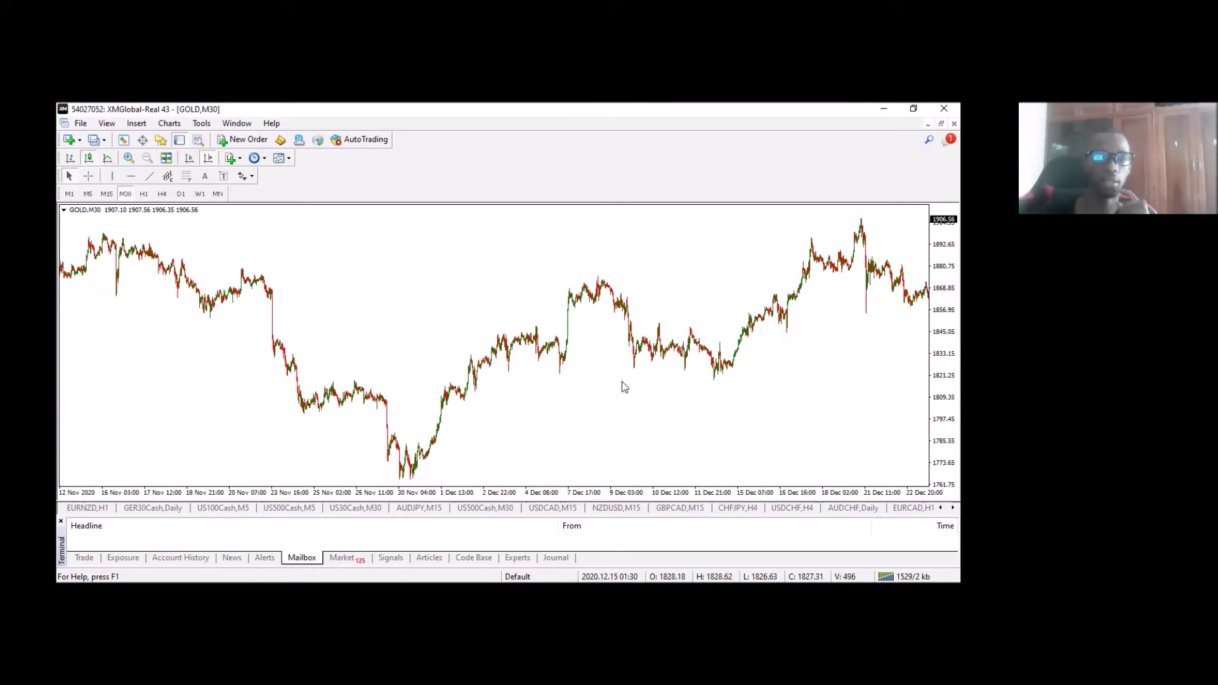
{"action": "key", "text": "End"}
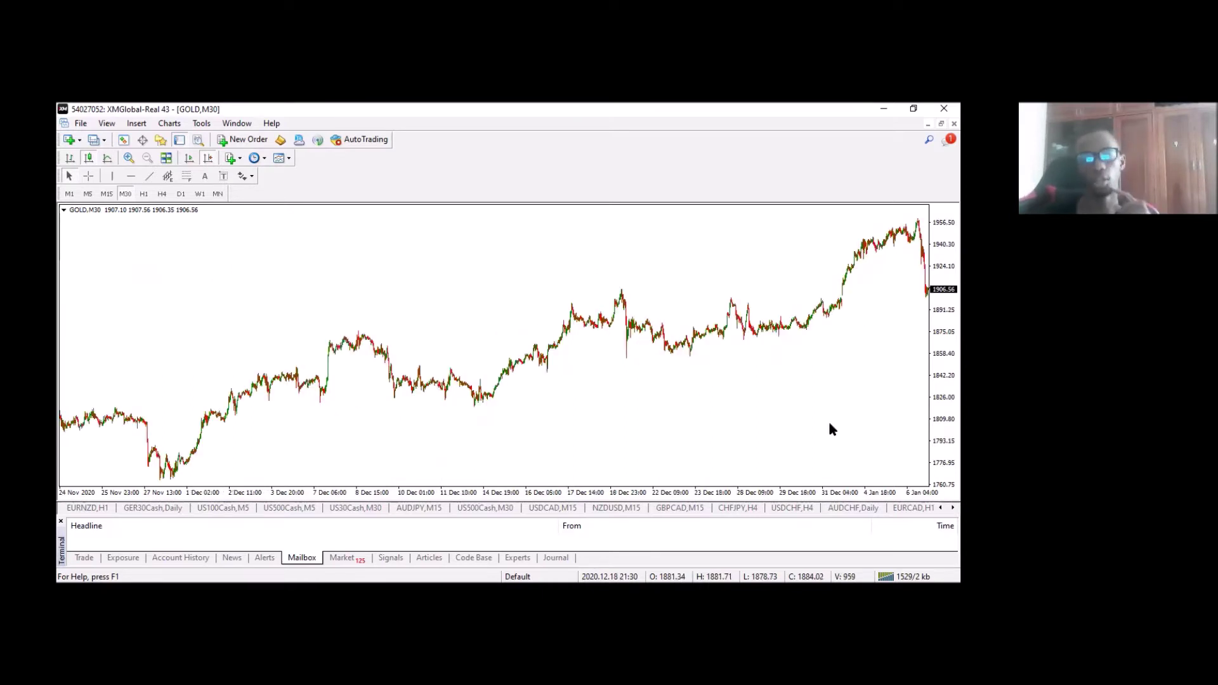
{"action": "left_click_drag", "start_coordinate": [831, 429], "coordinate": [658, 429]}
{"action": "left_click_drag", "start_coordinate": [737, 432], "coordinate": [499, 320]}
{"action": "left_click_drag", "start_coordinate": [812, 413], "coordinate": [529, 436]}
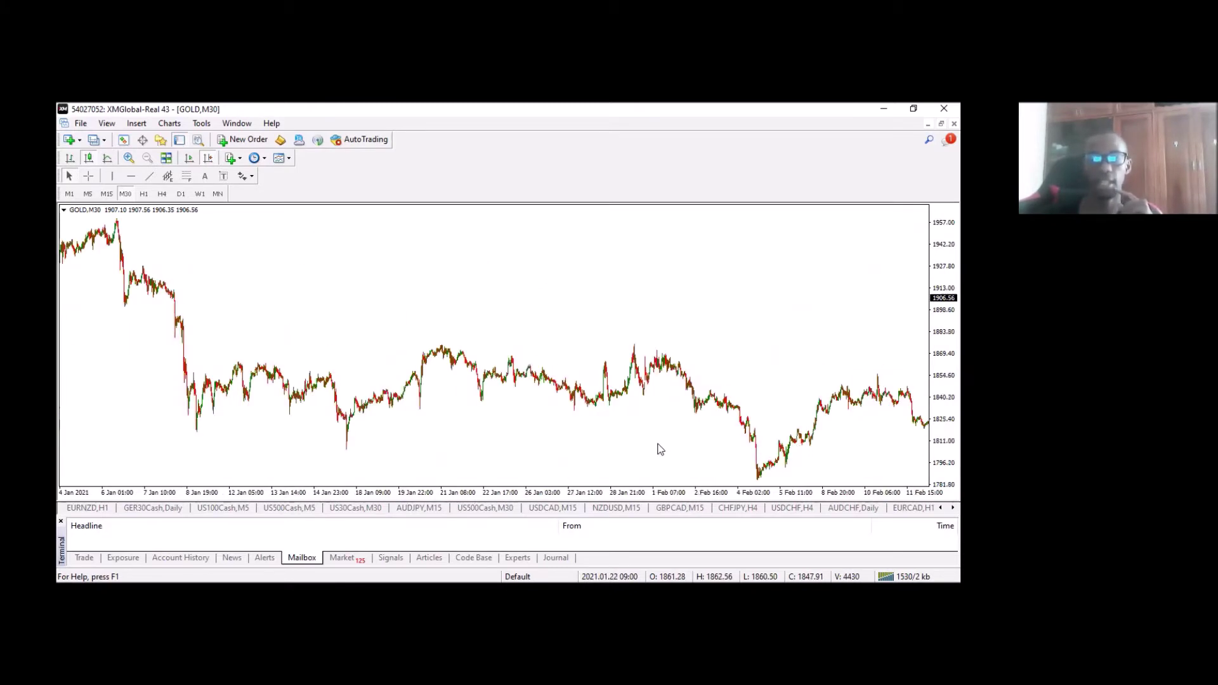
{"action": "scroll", "coordinate": [828, 413], "scroll_direction": "down", "scroll_amount": 2}
{"action": "scroll", "coordinate": [606, 415], "scroll_direction": "down", "scroll_amount": 3}
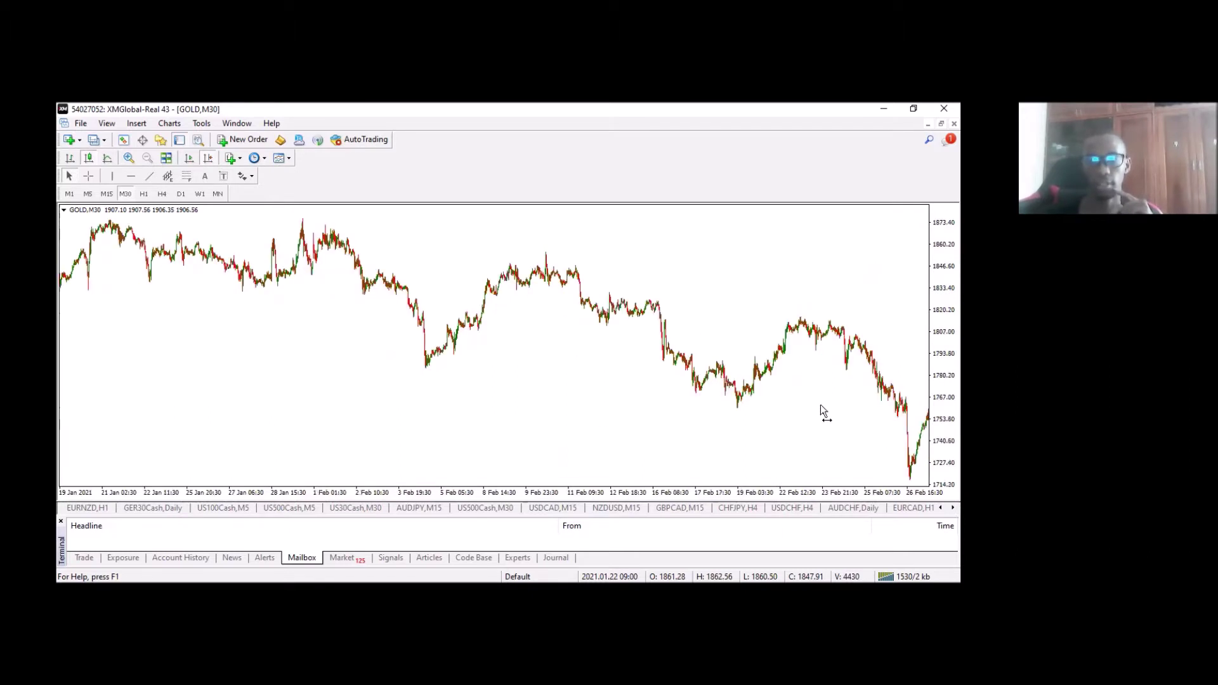
{"action": "scroll", "coordinate": [673, 414], "scroll_direction": "down", "scroll_amount": 1}
{"action": "scroll", "coordinate": [765, 416], "scroll_direction": "down", "scroll_amount": 2}
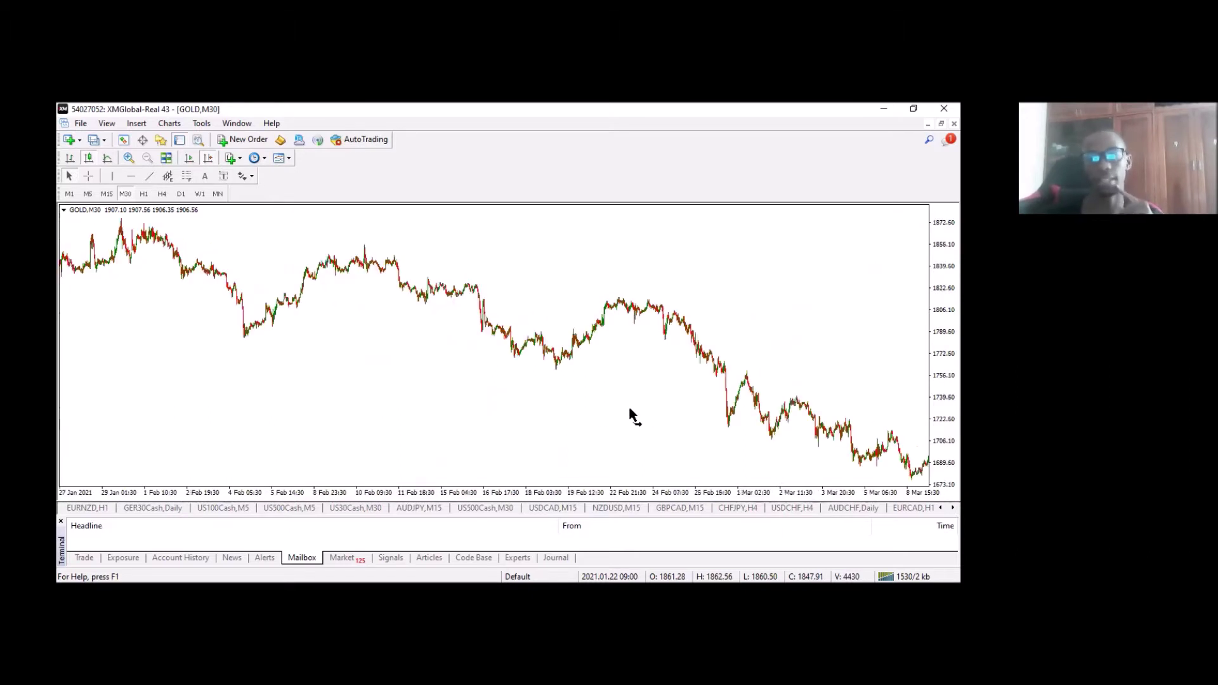
{"action": "scroll", "coordinate": [631, 416], "scroll_direction": "down", "scroll_amount": 3}
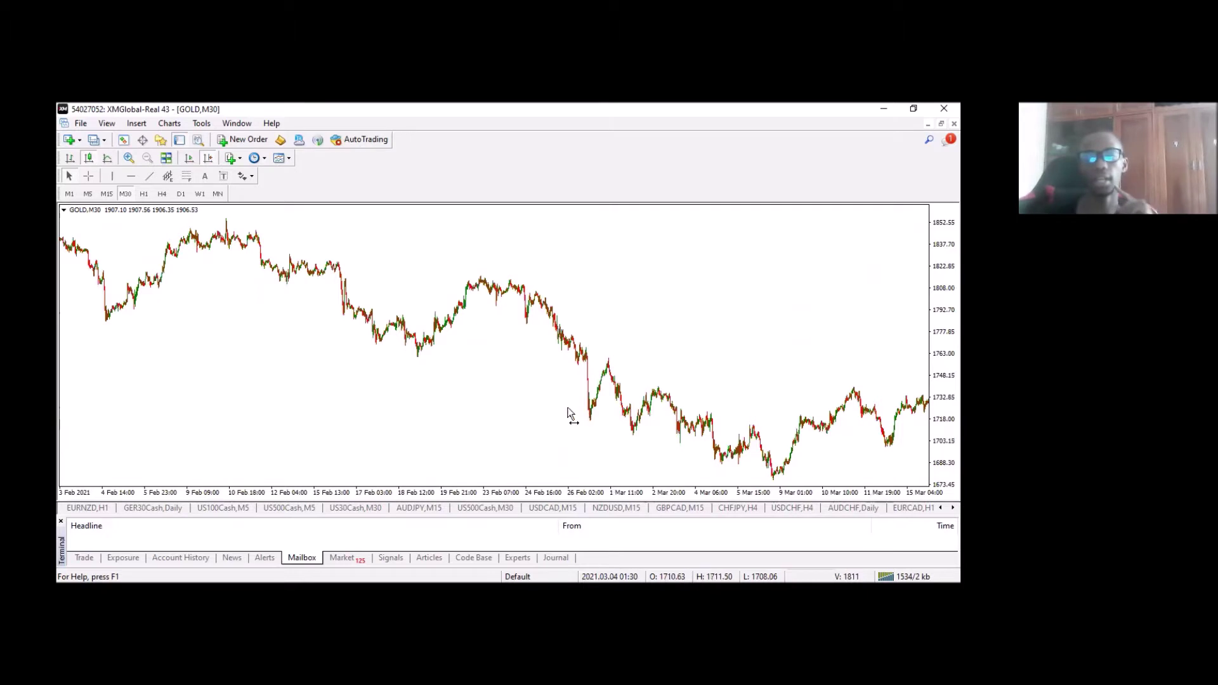
{"action": "scroll", "coordinate": [632, 416], "scroll_direction": "down", "scroll_amount": 2}
{"action": "scroll", "coordinate": [628, 413], "scroll_direction": "down", "scroll_amount": 2}
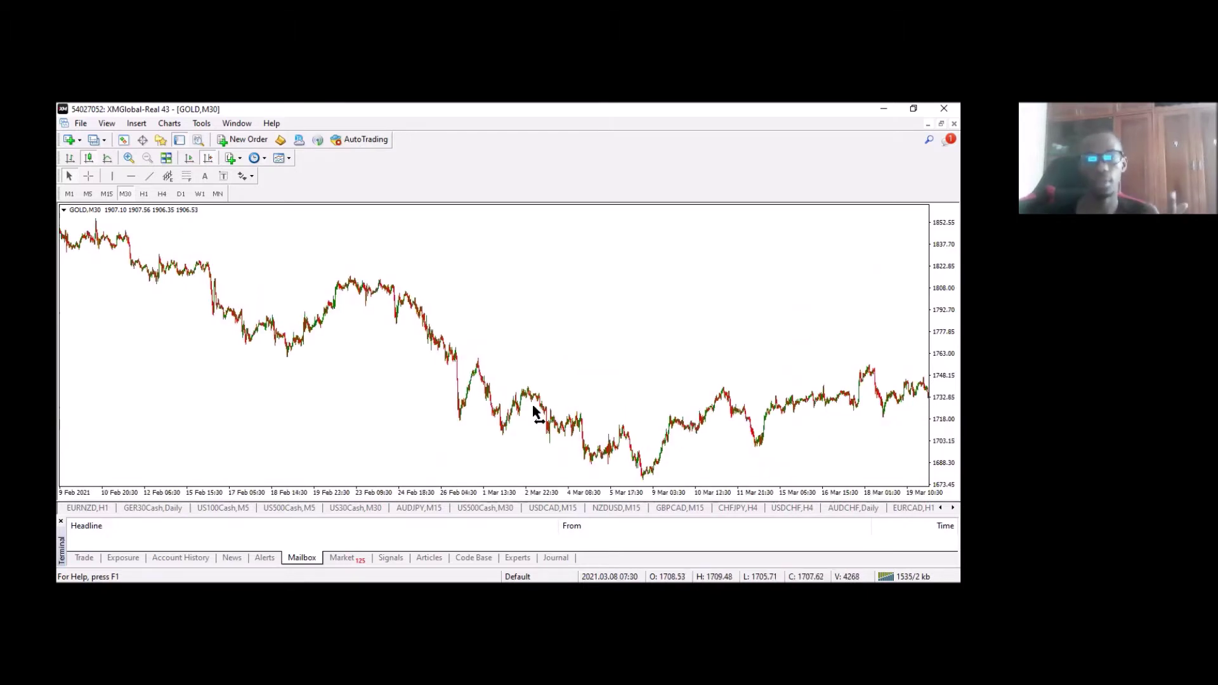
{"action": "scroll", "coordinate": [539, 412], "scroll_direction": "down", "scroll_amount": 2}
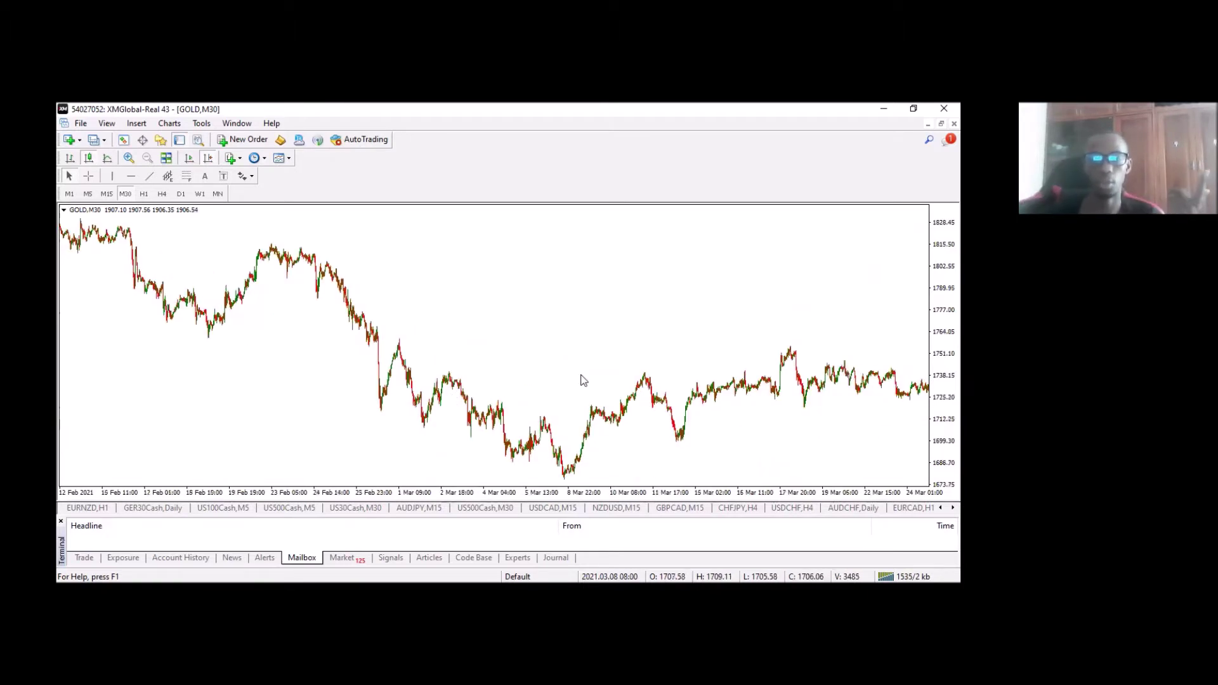
{"action": "scroll", "coordinate": [590, 382], "scroll_direction": "down", "scroll_amount": 4}
{"action": "scroll", "coordinate": [592, 382], "scroll_direction": "down", "scroll_amount": 2}
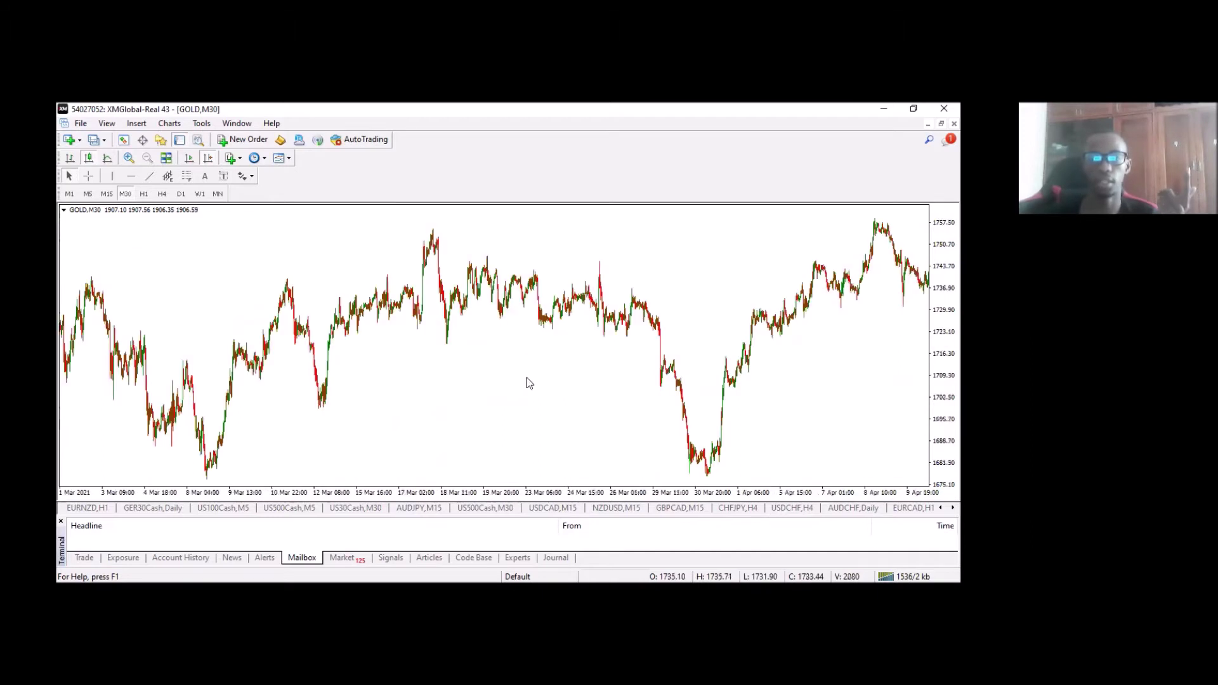
{"action": "scroll", "coordinate": [603, 381], "scroll_direction": "down", "scroll_amount": 2}
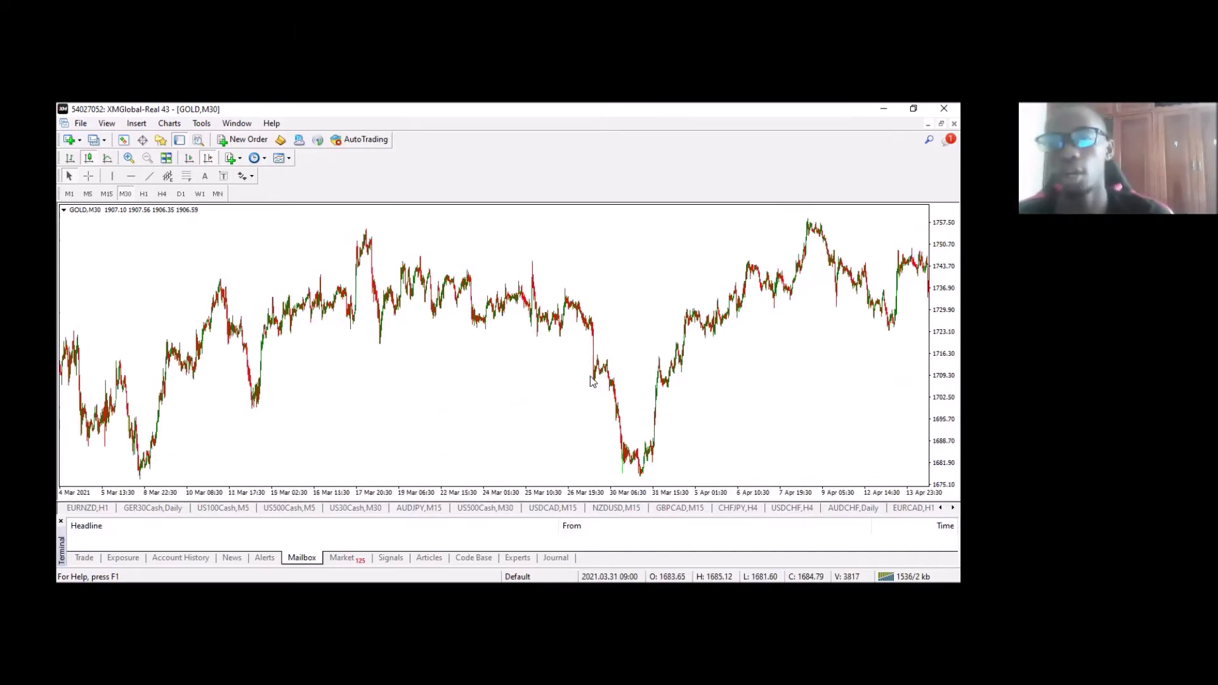
{"action": "scroll", "coordinate": [591, 381], "scroll_direction": "down", "scroll_amount": 2}
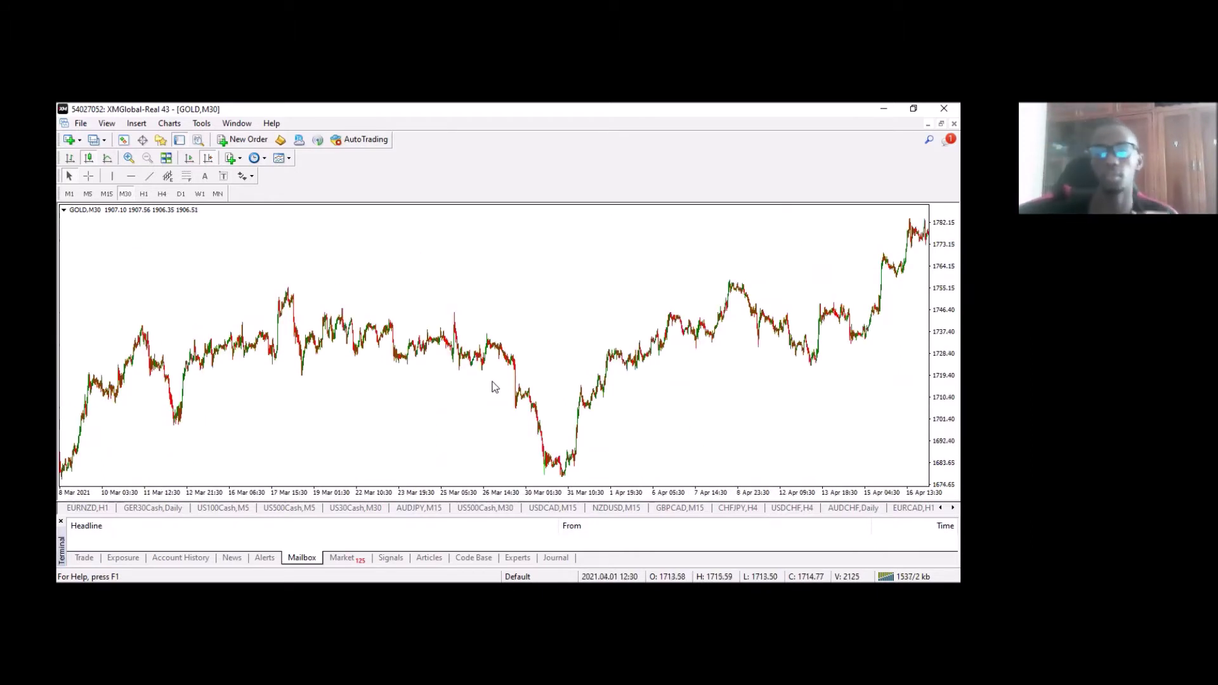
{"action": "scroll", "coordinate": [396, 444], "scroll_direction": "up", "scroll_amount": 6}
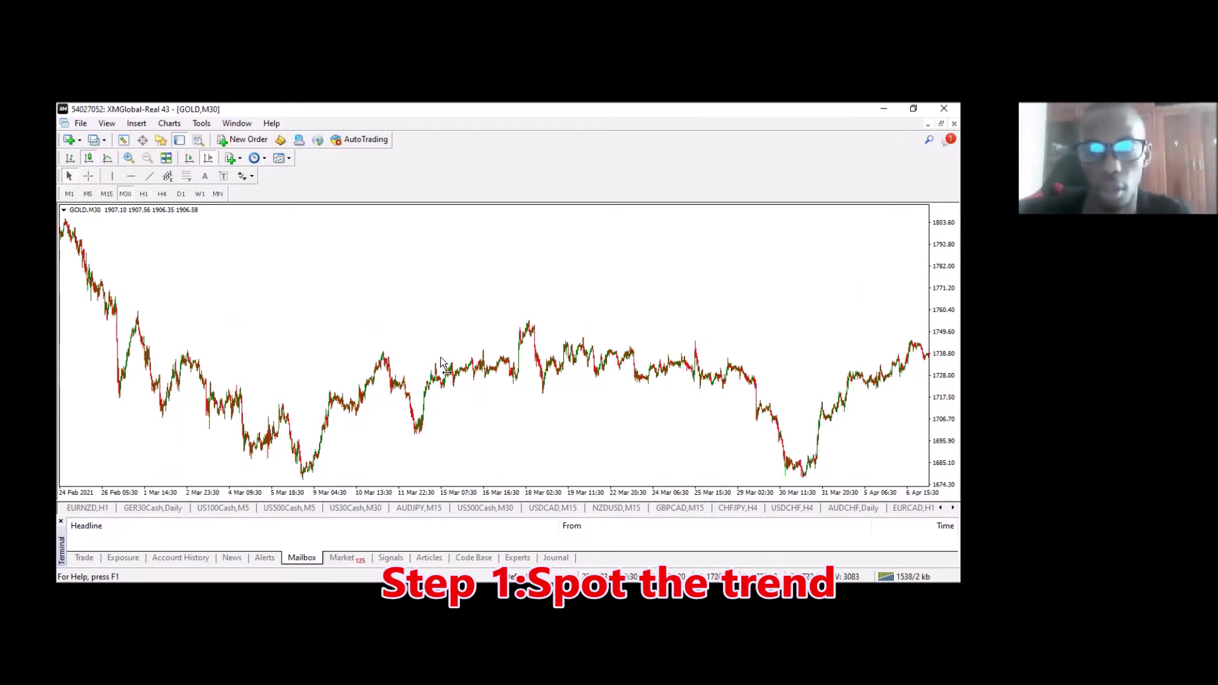
{"action": "scroll", "coordinate": [288, 356], "scroll_direction": "down", "scroll_amount": 5}
{"action": "scroll", "coordinate": [578, 327], "scroll_direction": "down", "scroll_amount": 2}
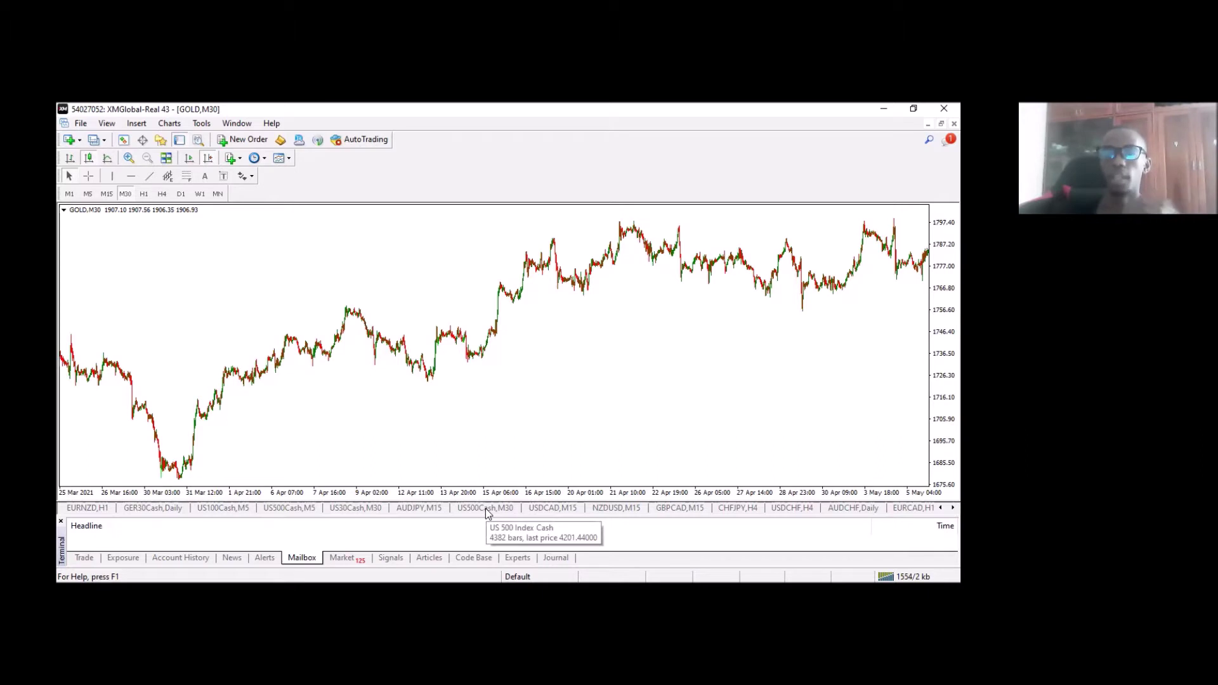
Step: Place horizontal lines at the 9 April high, the late-April high and the 13 April low, at about 1757, 1797 and 1724
{"action": "left_click", "coordinate": [131, 177]}
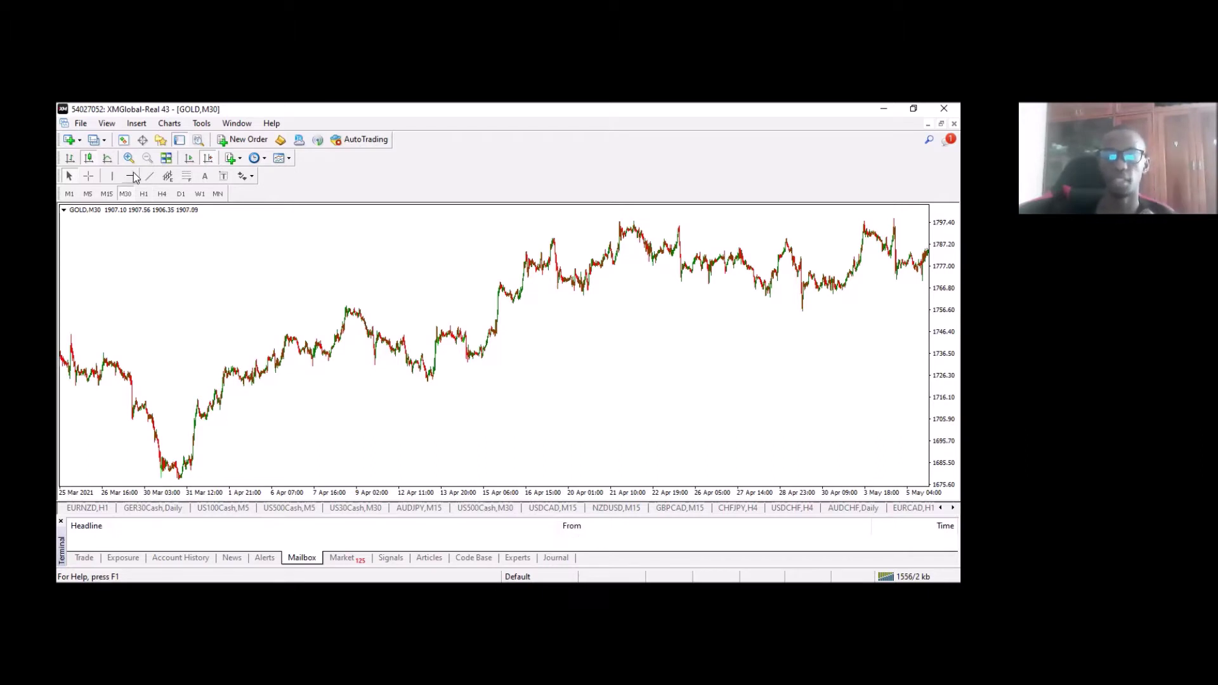
{"action": "left_click", "coordinate": [356, 308]}
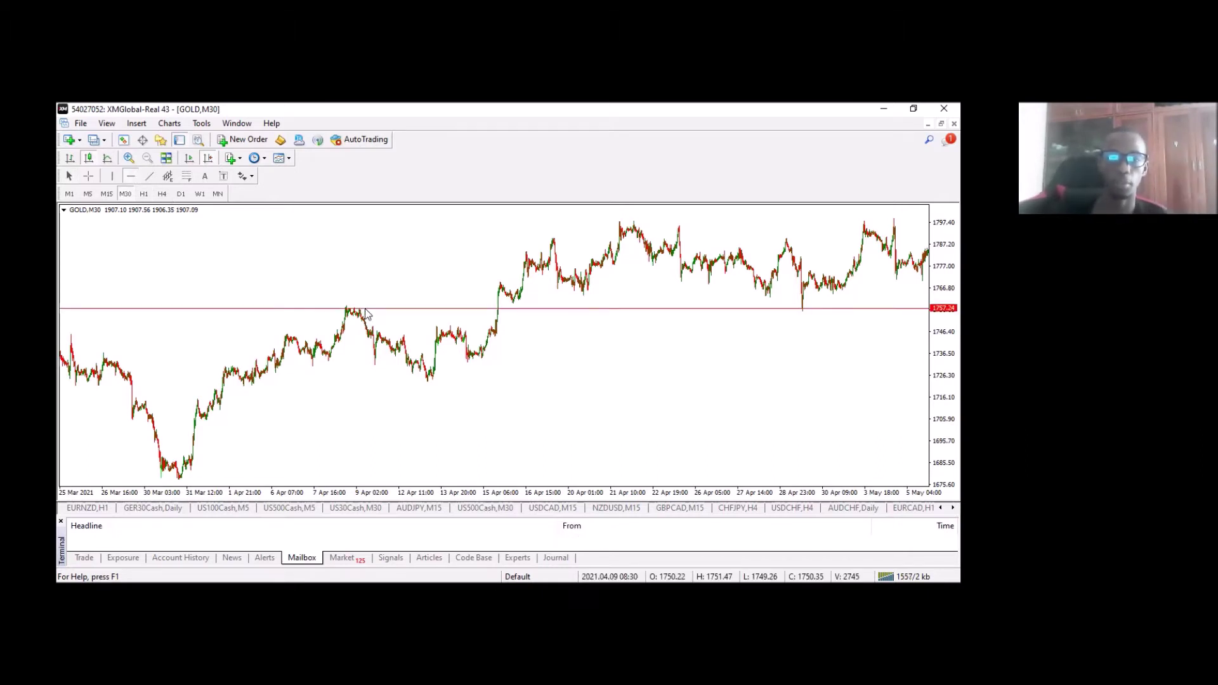
{"action": "double_click", "coordinate": [365, 309]}
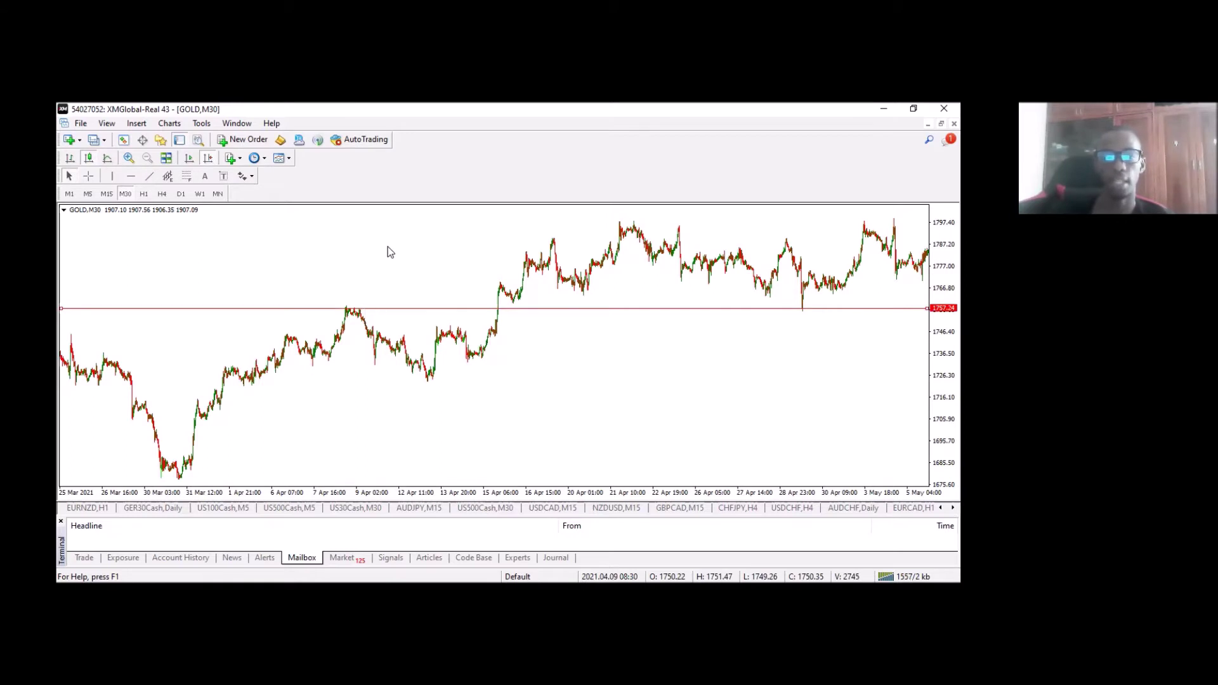
{"action": "left_click", "coordinate": [390, 223]}
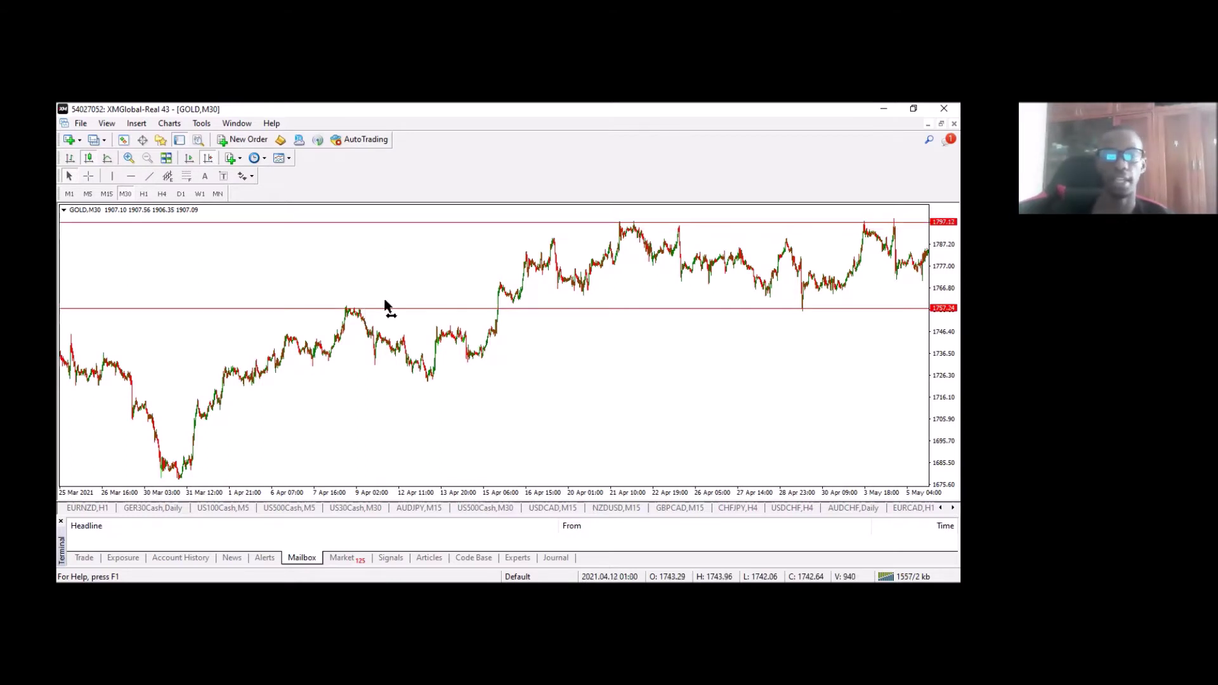
{"action": "left_click", "coordinate": [393, 379]}
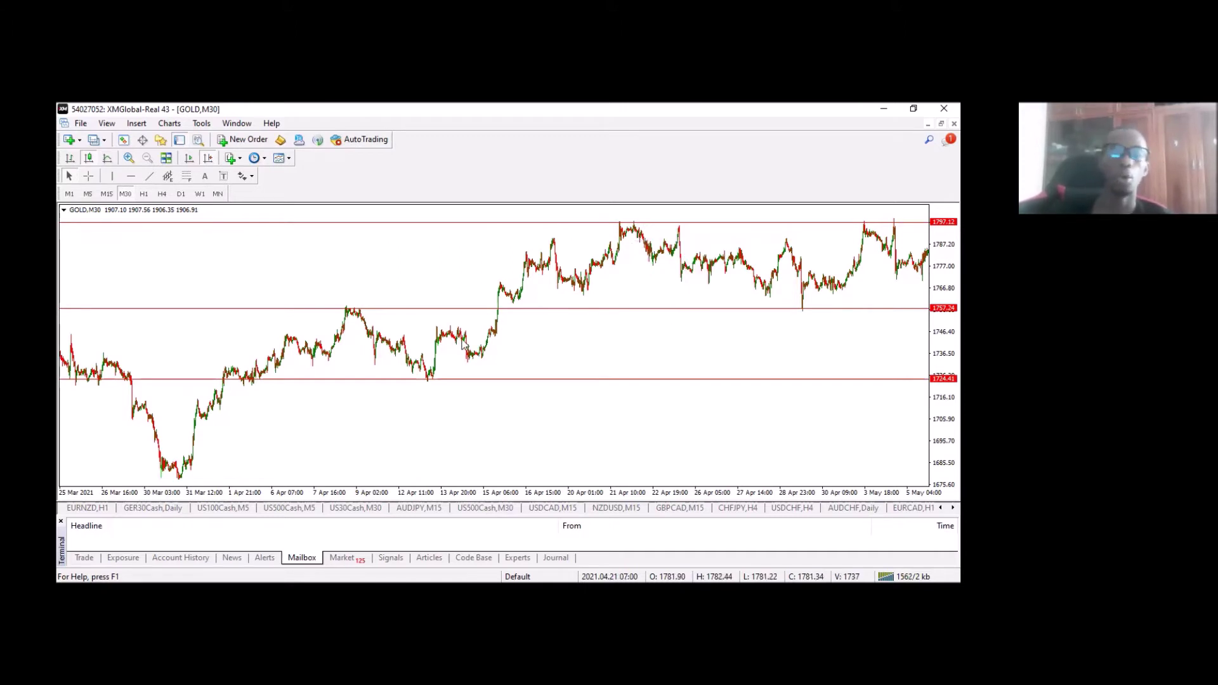
Step: Mark the 29 April low at the middle horizontal line with a small yellow ellipse
{"action": "mouse_move", "coordinate": [463, 340]}
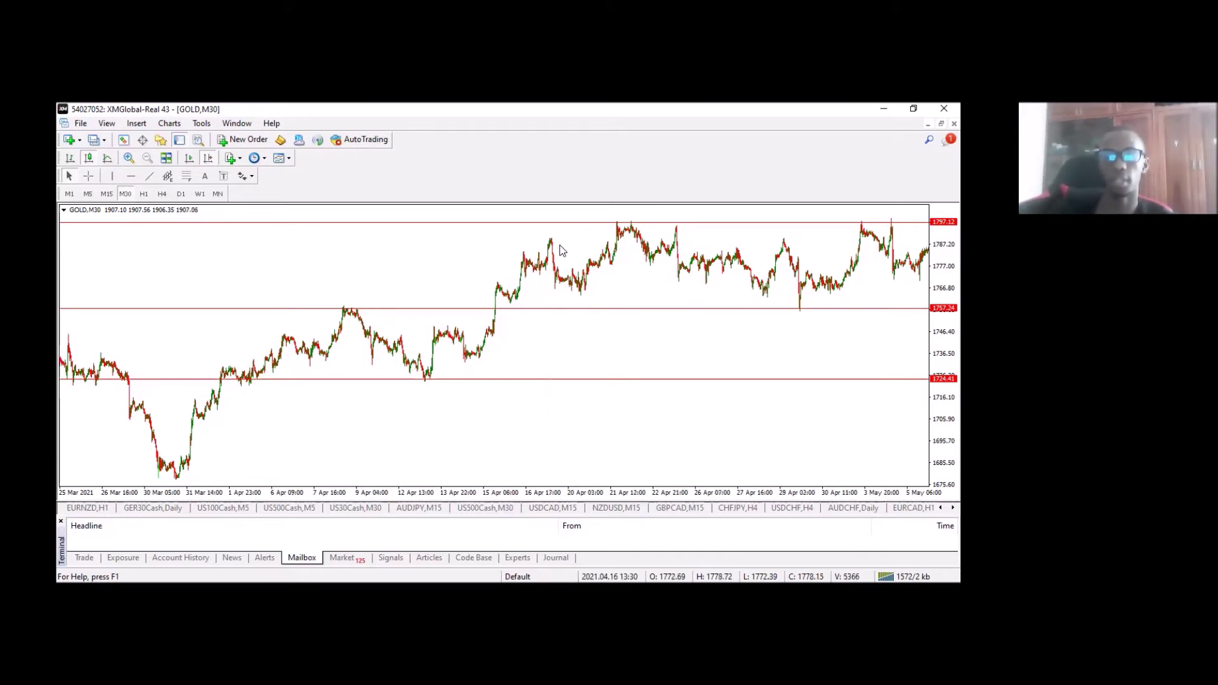
{"action": "left_click_drag", "start_coordinate": [549, 275], "coordinate": [534, 293]}
{"action": "scroll", "coordinate": [529, 290], "scroll_direction": "right", "scroll_amount": 2}
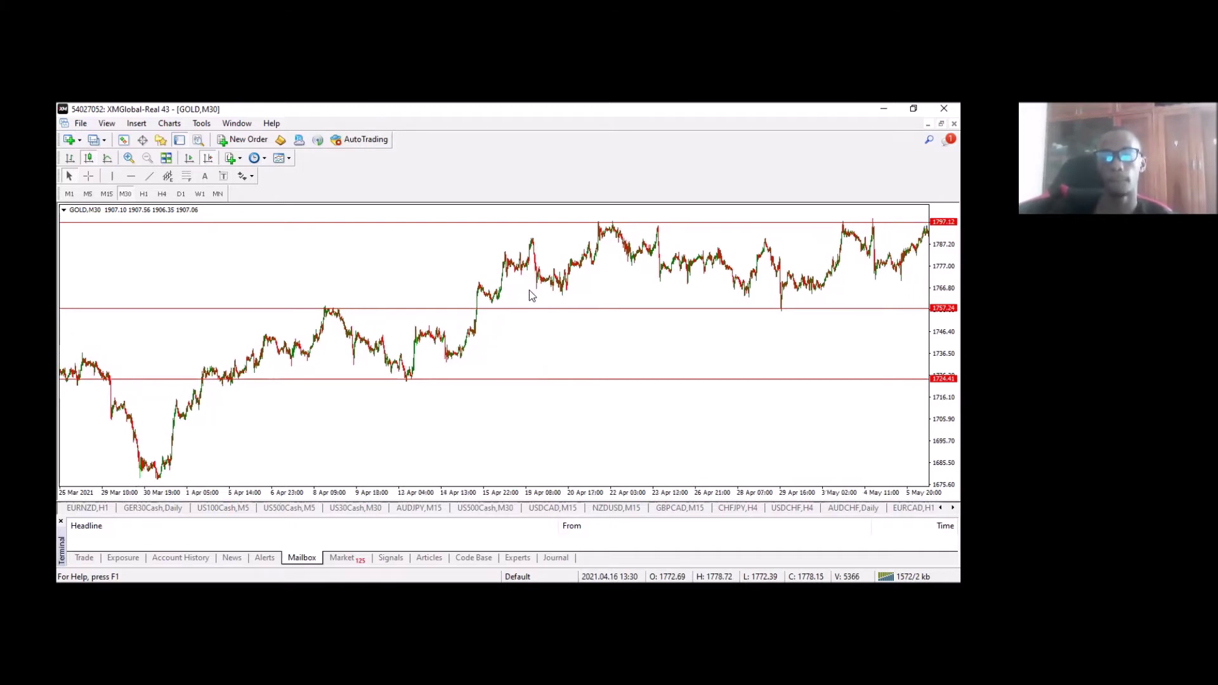
{"action": "scroll", "coordinate": [625, 296], "scroll_direction": "right", "scroll_amount": 1}
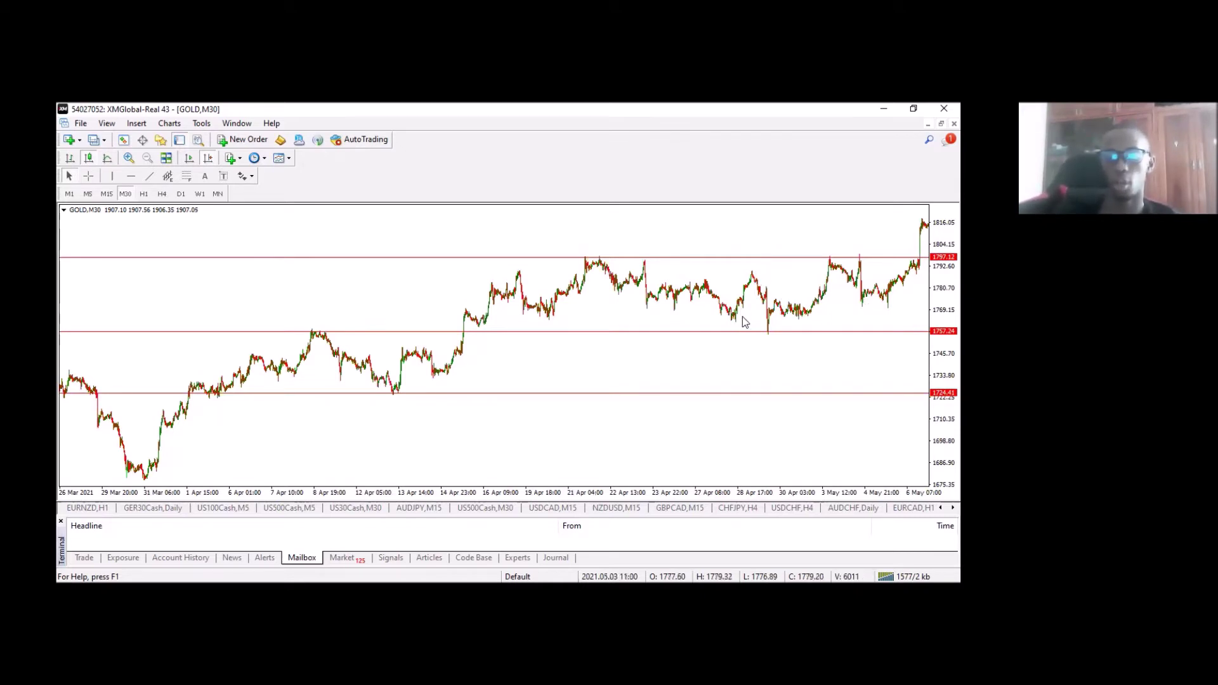
{"action": "scroll", "coordinate": [744, 320], "scroll_direction": "right", "scroll_amount": 1}
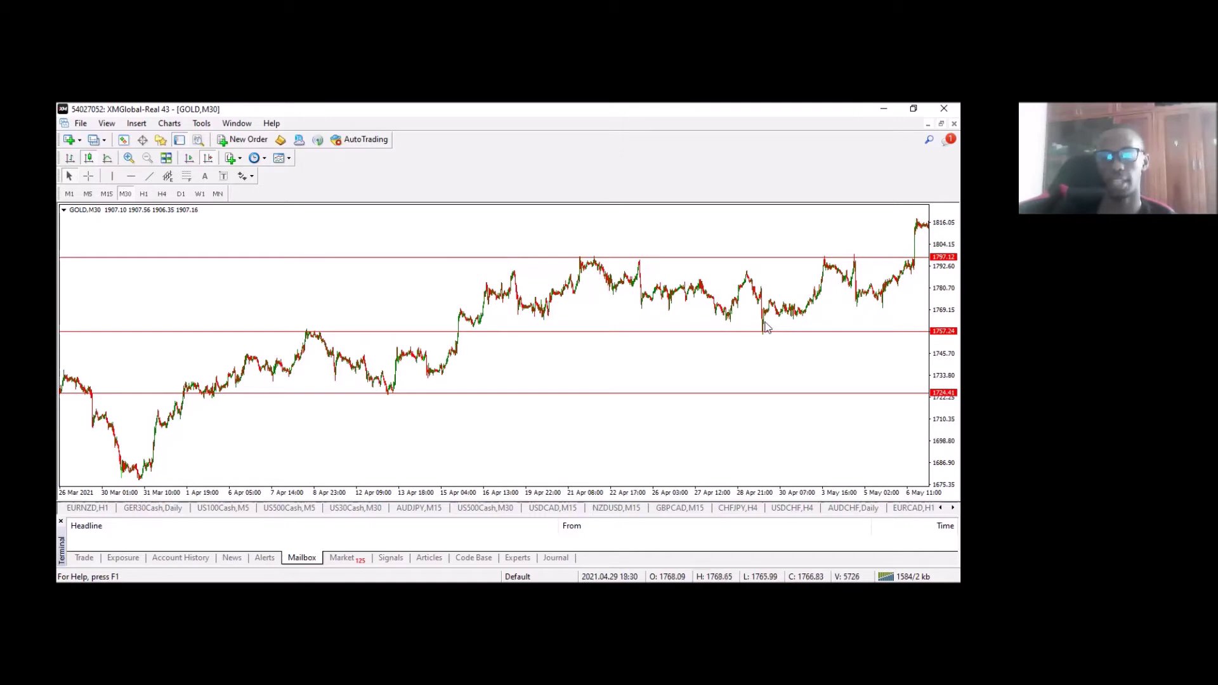
{"action": "mouse_move", "coordinate": [766, 329]}
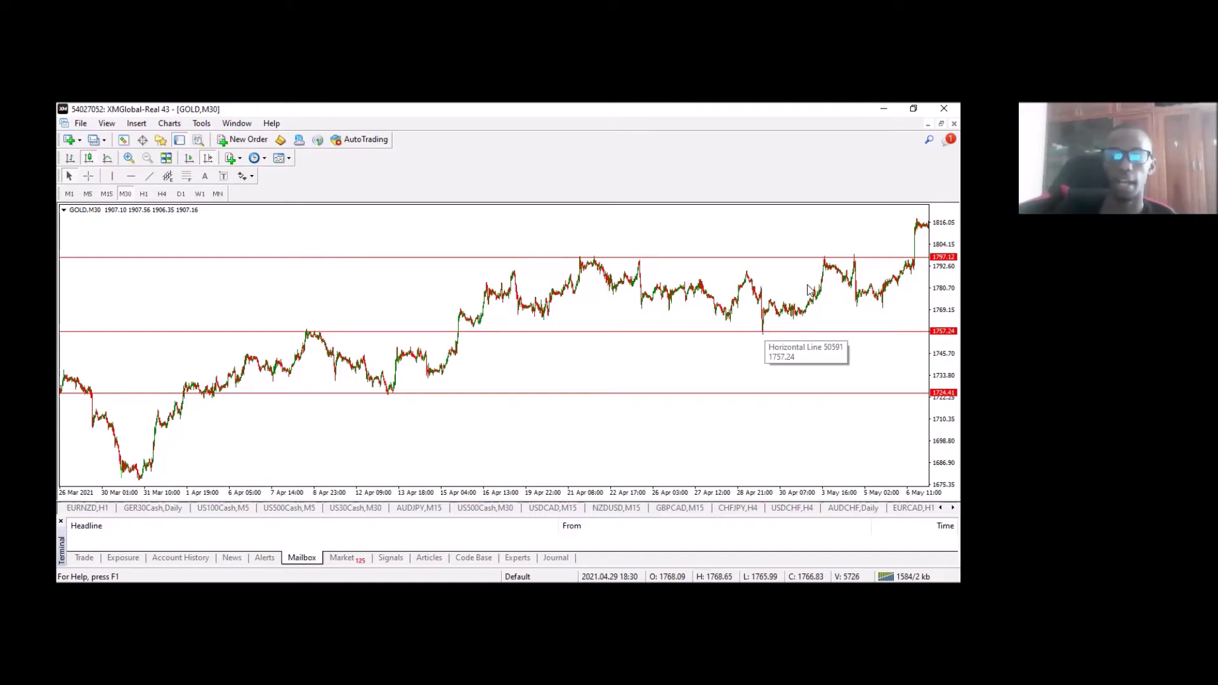
{"action": "left_click", "coordinate": [136, 124]}
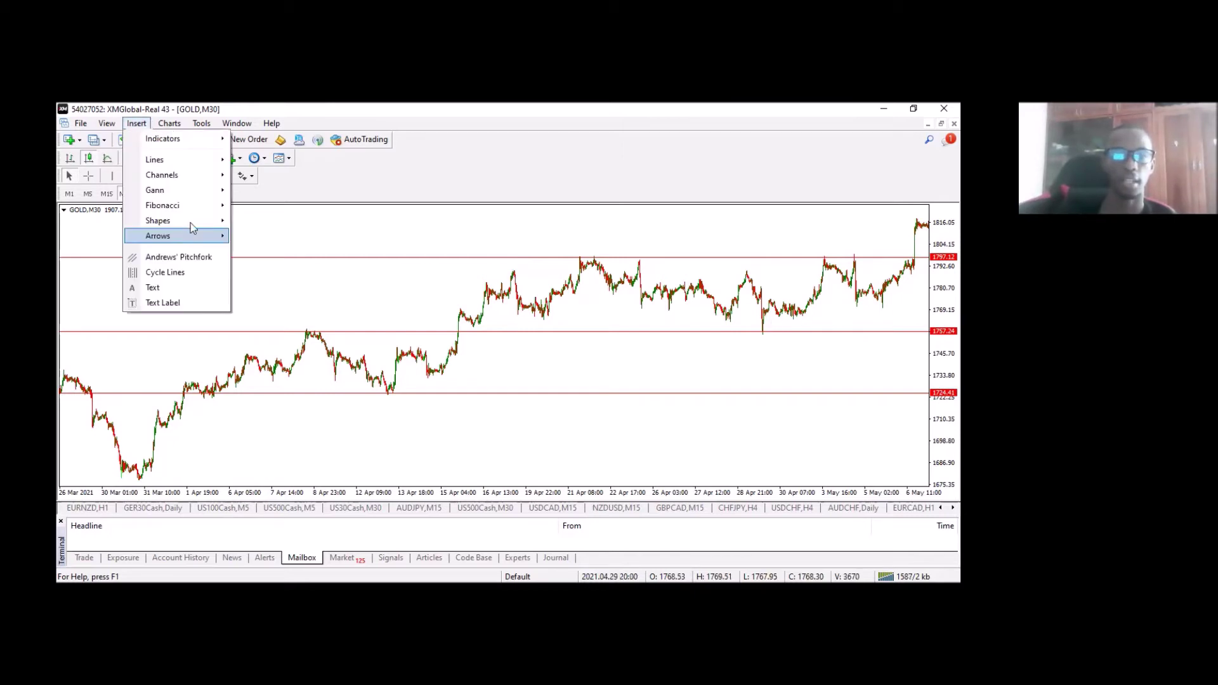
{"action": "mouse_move", "coordinate": [219, 221]}
{"action": "left_click", "coordinate": [286, 217]}
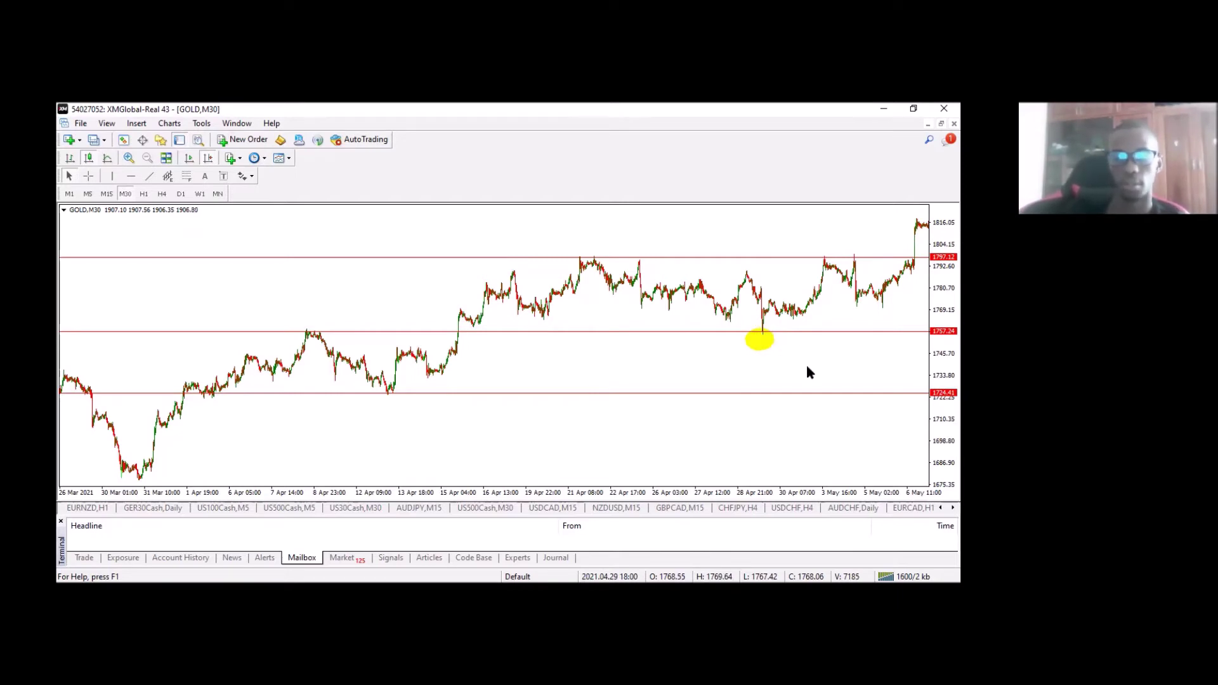
Step: Examine gold's breakout above the upper horizontal line and its price action up to 11 May 2021
{"action": "scroll", "coordinate": [708, 326], "scroll_direction": "down", "scroll_amount": 1}
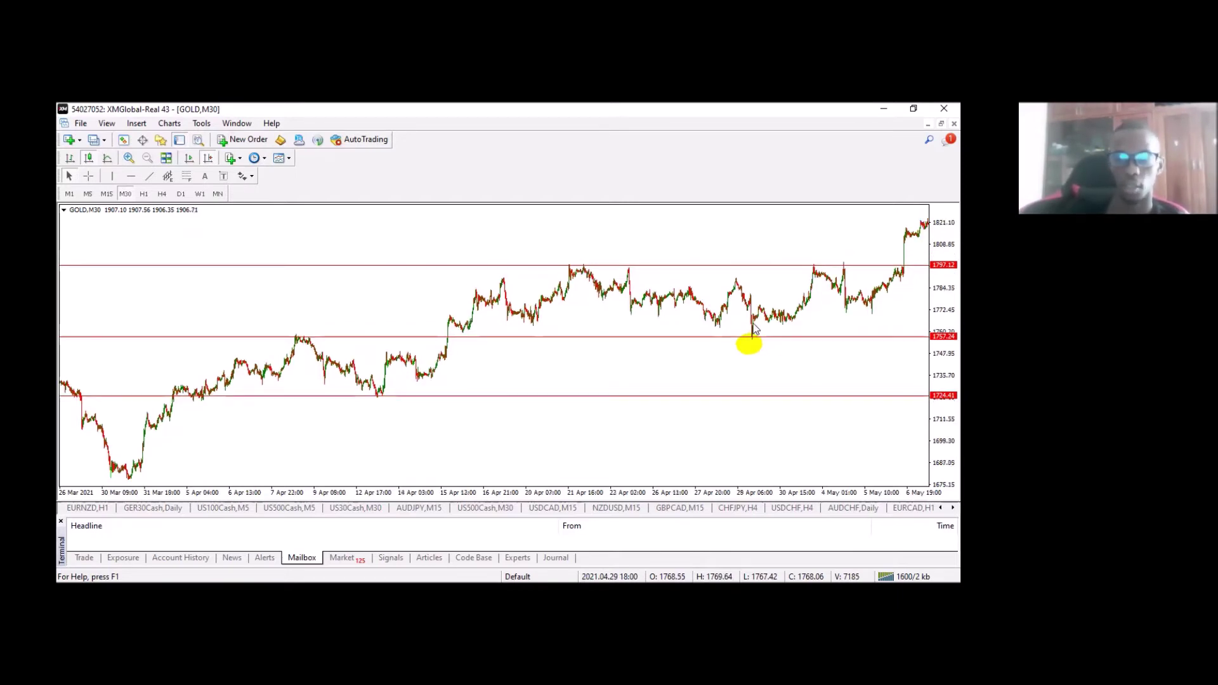
{"action": "scroll", "coordinate": [902, 278], "scroll_direction": "down", "scroll_amount": 1}
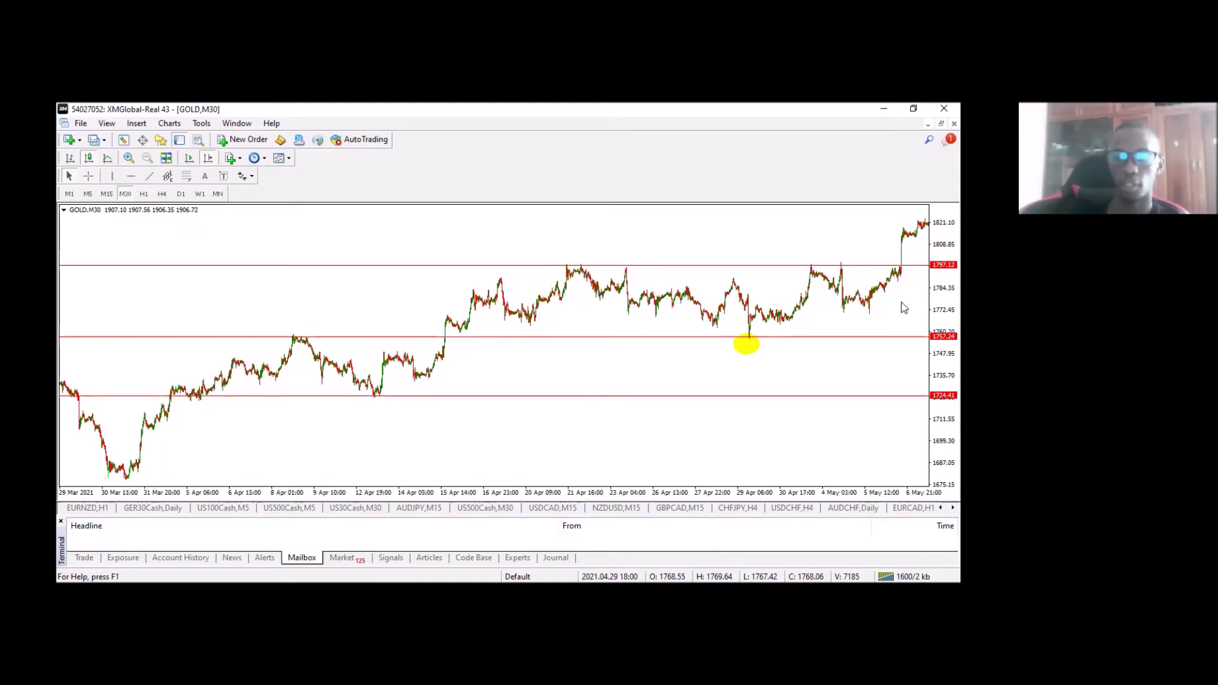
{"action": "scroll", "coordinate": [905, 308], "scroll_direction": "down", "scroll_amount": 1}
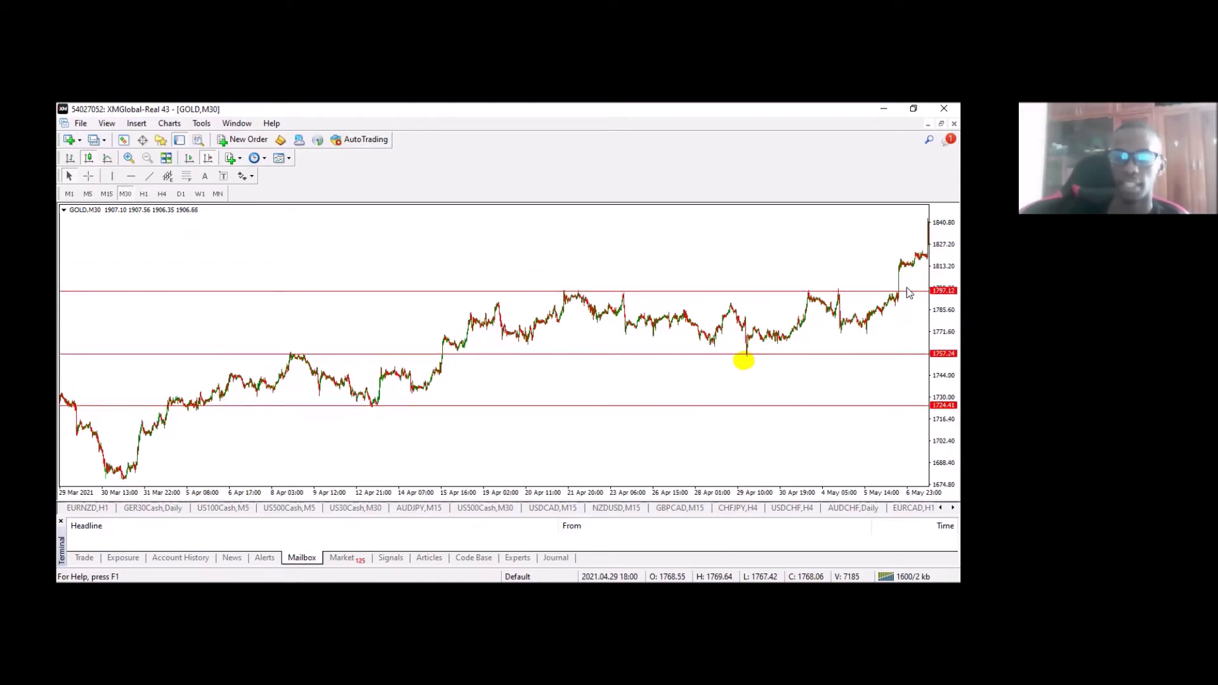
{"action": "scroll", "coordinate": [909, 279], "scroll_direction": "down", "scroll_amount": 1}
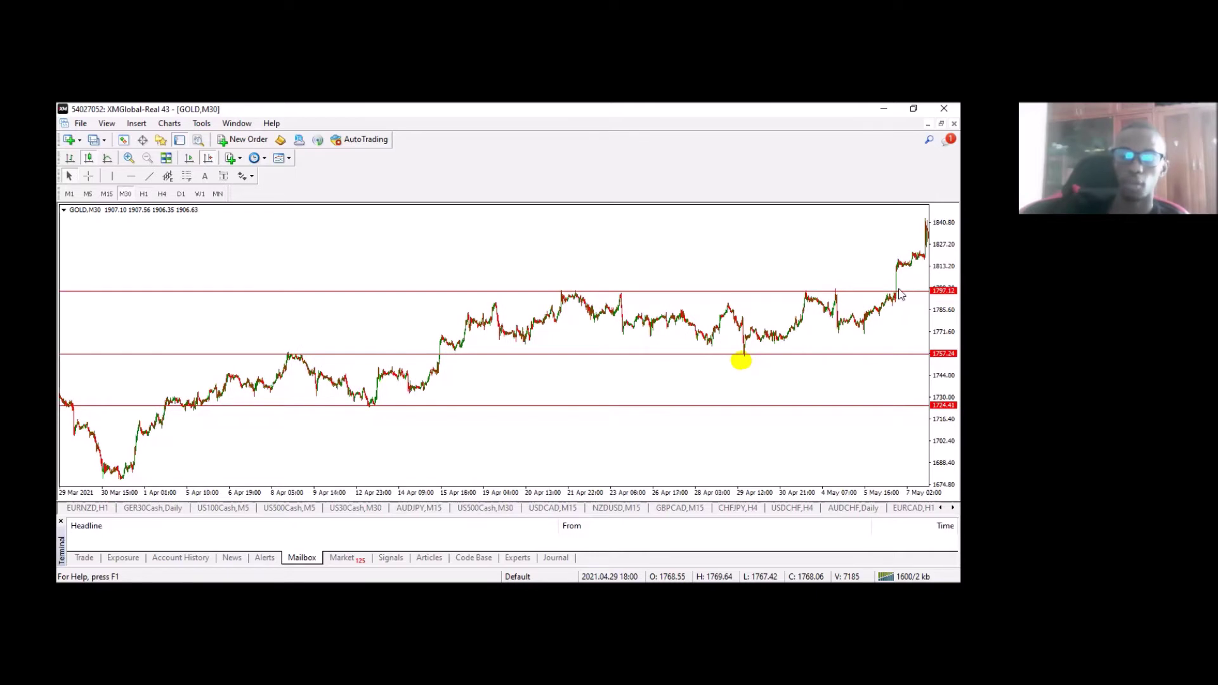
{"action": "scroll", "coordinate": [763, 309], "scroll_direction": "down", "scroll_amount": 1}
{"action": "scroll", "coordinate": [763, 309], "scroll_direction": "down", "scroll_amount": 1}
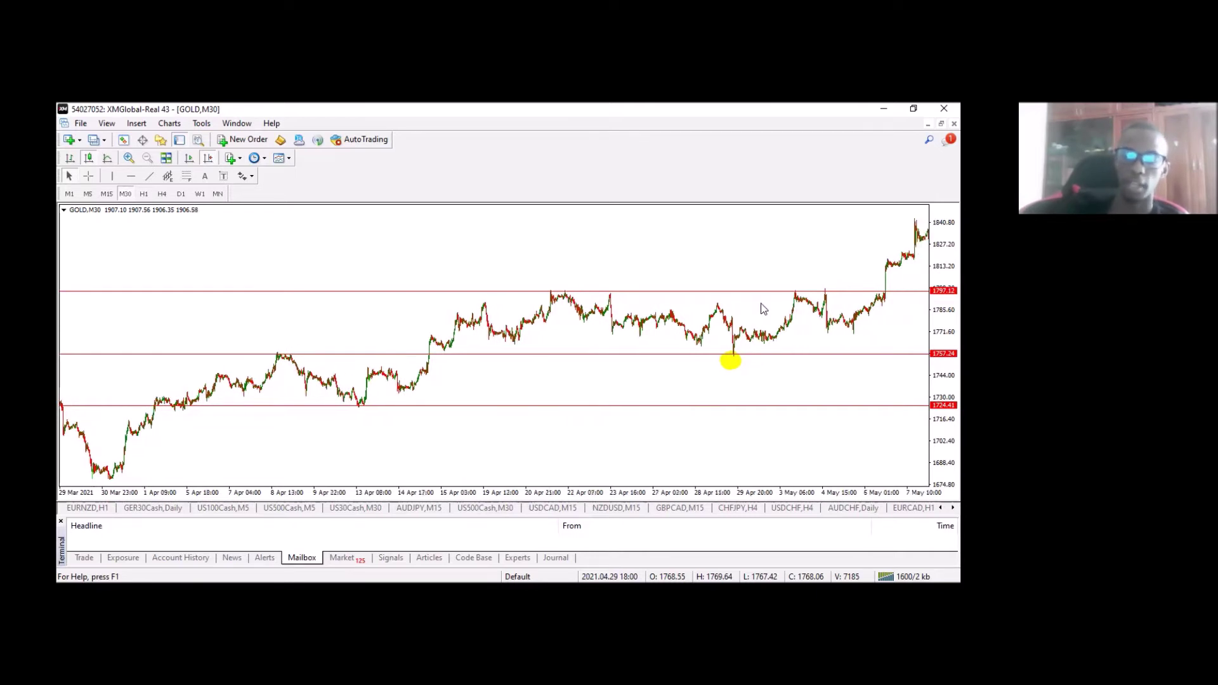
{"action": "scroll", "coordinate": [763, 309], "scroll_direction": "down", "scroll_amount": 1}
{"action": "scroll", "coordinate": [763, 309], "scroll_direction": "down", "scroll_amount": 2}
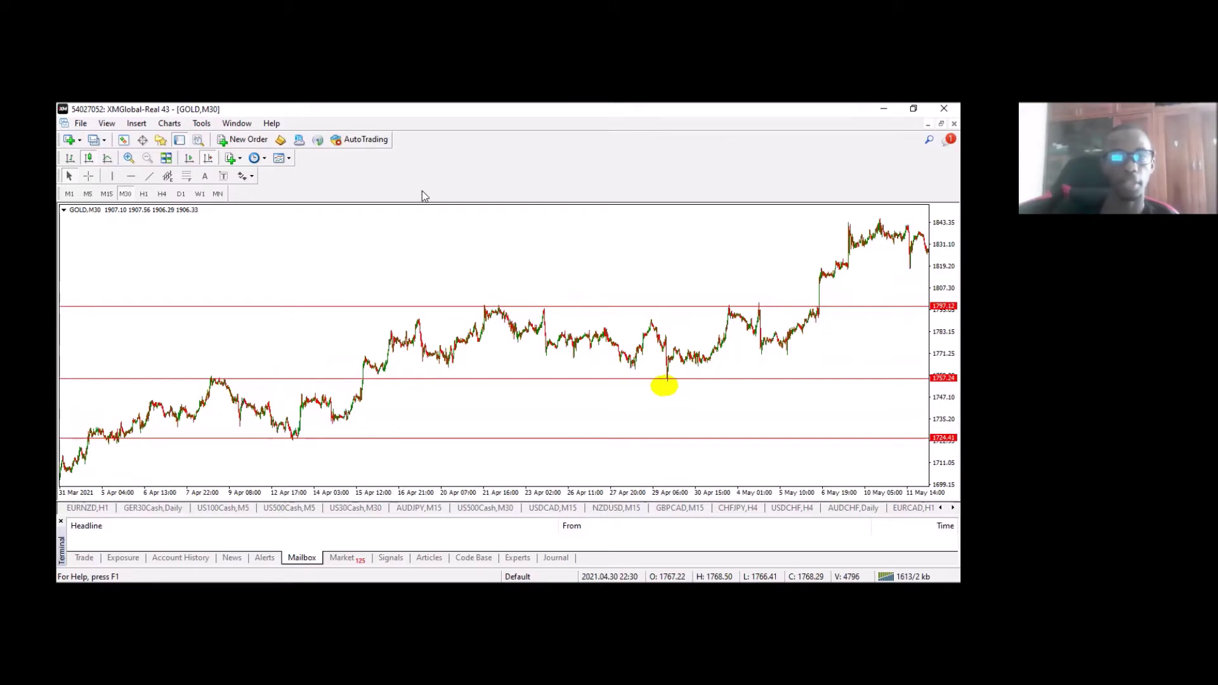
Step: Draw a thin rectangle zone over the 1757 line from about 13 April to 7 May, and copy it onto the 1797 line
{"action": "left_click", "coordinate": [137, 123]}
{"action": "mouse_move", "coordinate": [158, 220]}
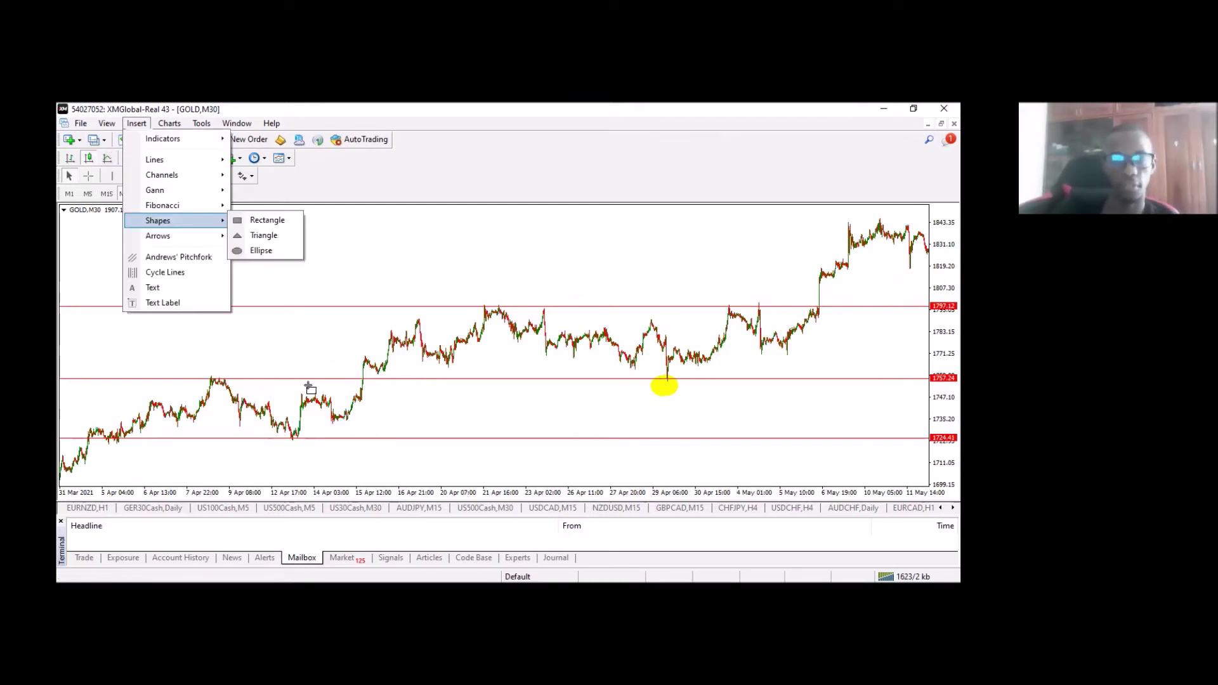
{"action": "left_click_drag", "start_coordinate": [758, 380], "coordinate": [852, 390]}
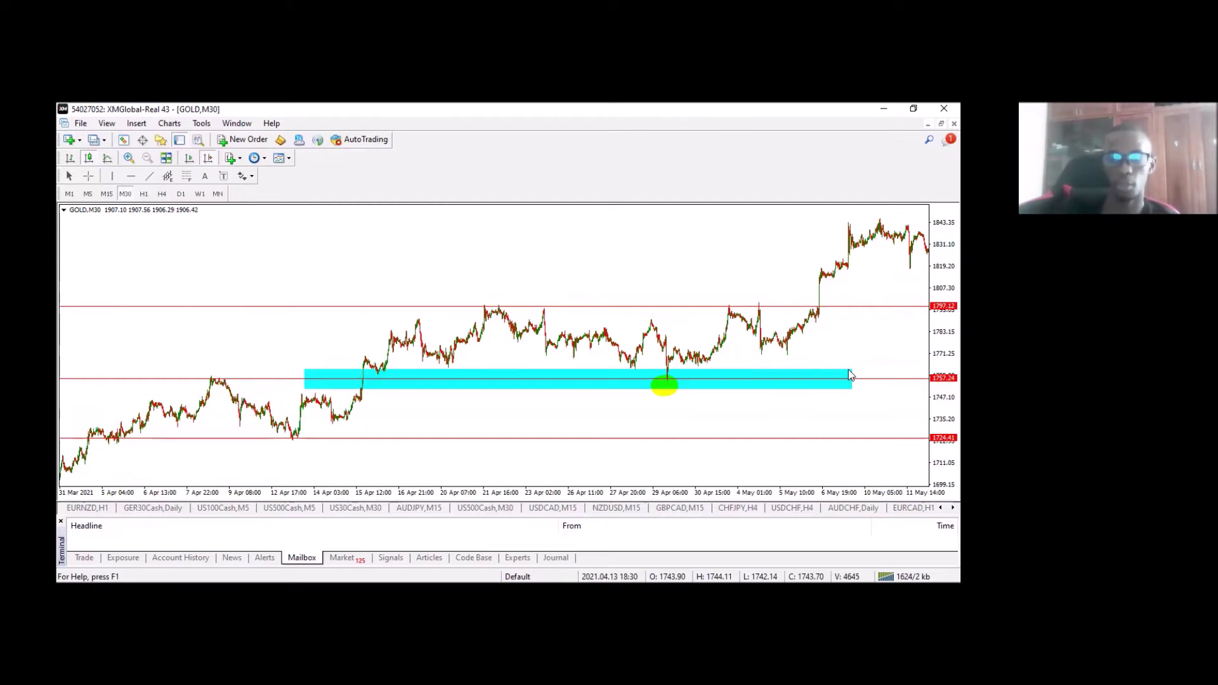
{"action": "double_click", "coordinate": [577, 387]}
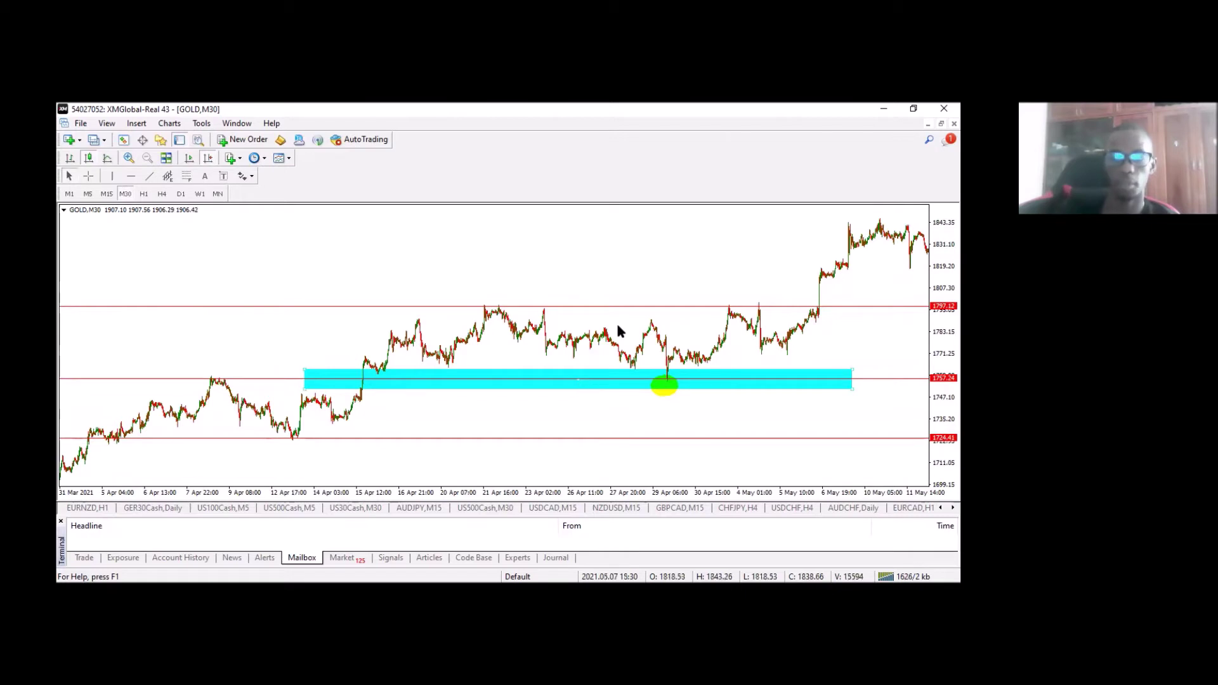
{"action": "left_click_drag", "start_coordinate": [640, 297], "coordinate": [639, 303]}
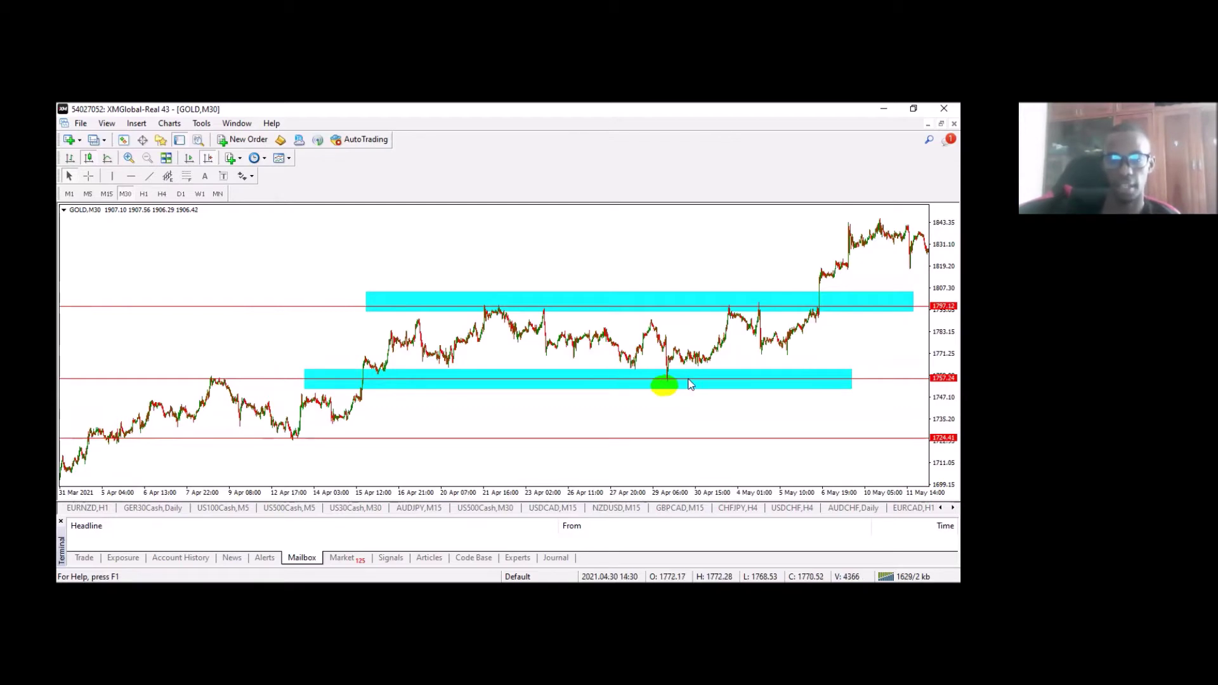
{"action": "left_click_drag", "start_coordinate": [645, 373], "coordinate": [642, 370]}
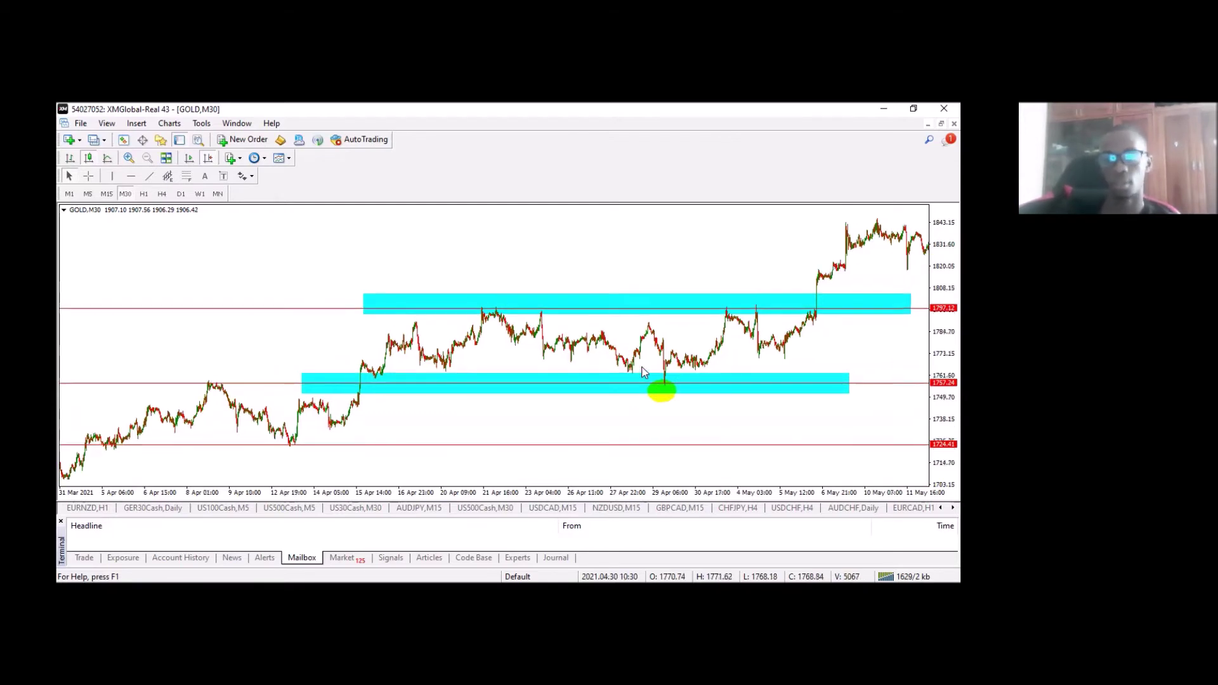
Step: Shift the rectangle on the 1797 line forward in time so that it starts at about 22 April
{"action": "scroll", "coordinate": [836, 397], "scroll_direction": "down", "scroll_amount": 1}
{"action": "scroll", "coordinate": [840, 324], "scroll_direction": "down", "scroll_amount": 4}
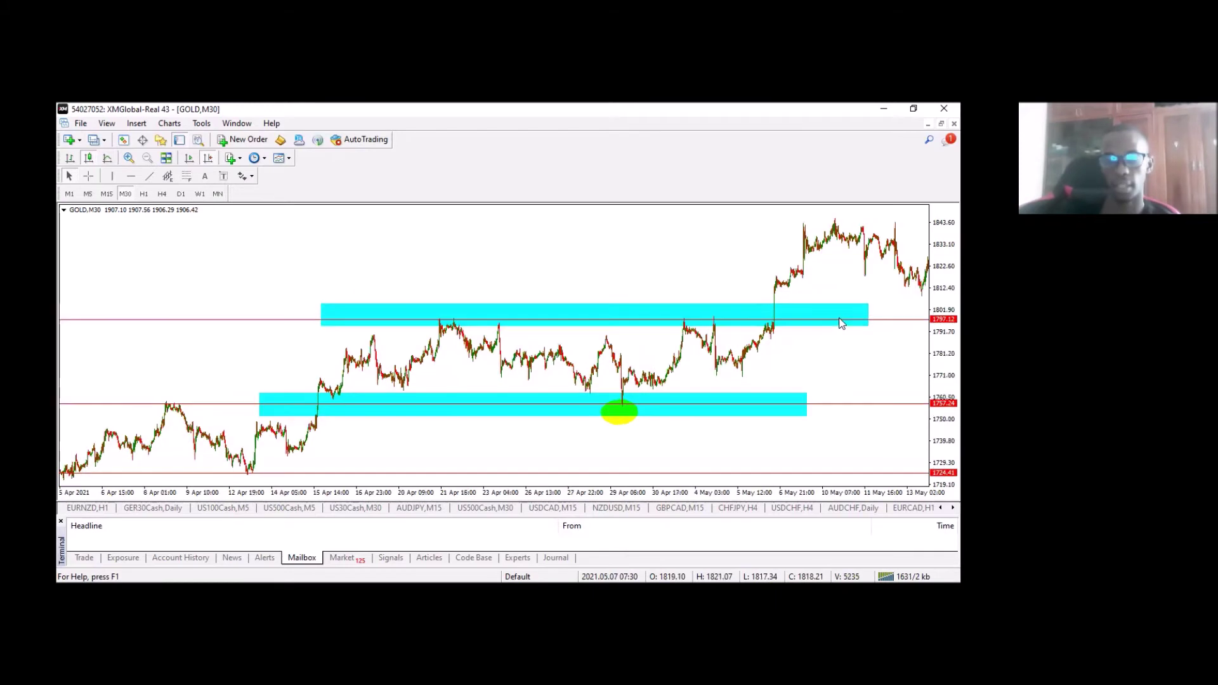
{"action": "scroll", "coordinate": [841, 324], "scroll_direction": "down", "scroll_amount": 1}
{"action": "scroll", "coordinate": [825, 325], "scroll_direction": "down", "scroll_amount": 3}
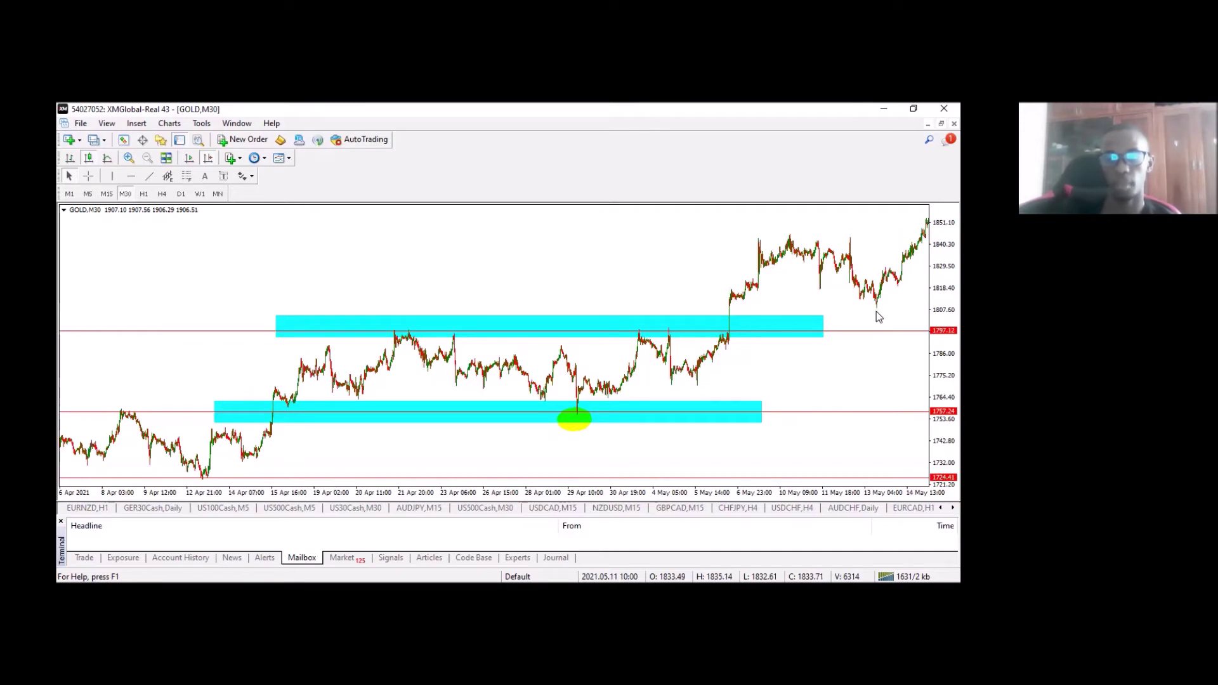
{"action": "double_click", "coordinate": [820, 319]}
{"action": "left_click_drag", "start_coordinate": [549, 333], "coordinate": [703, 326]}
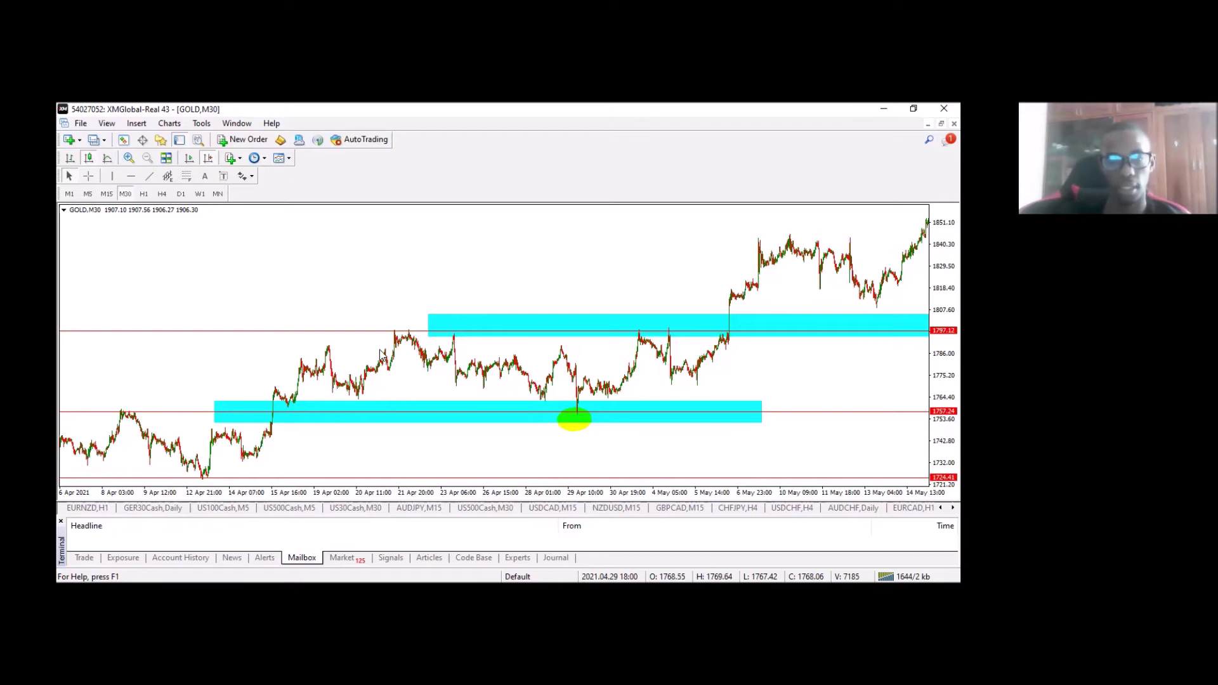
Step: Copy the yellow ellipse onto the 13 May low just above the 1797 rectangle
{"action": "key", "text": "plus"}
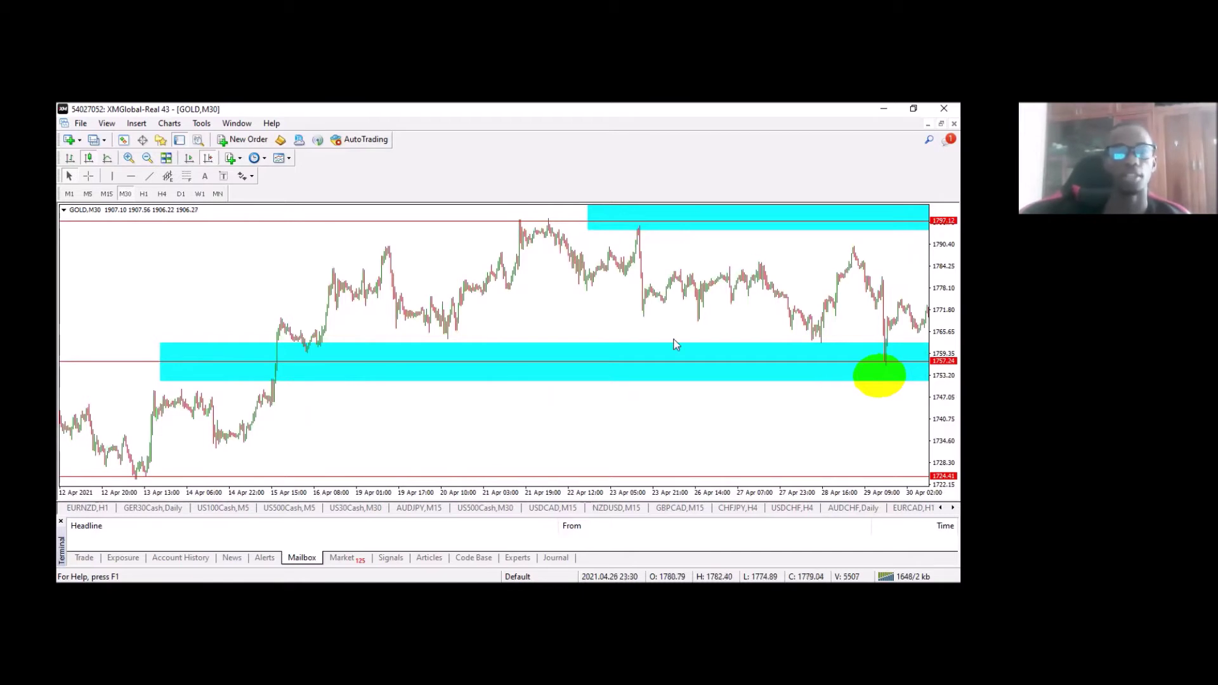
{"action": "left_click", "coordinate": [146, 158]}
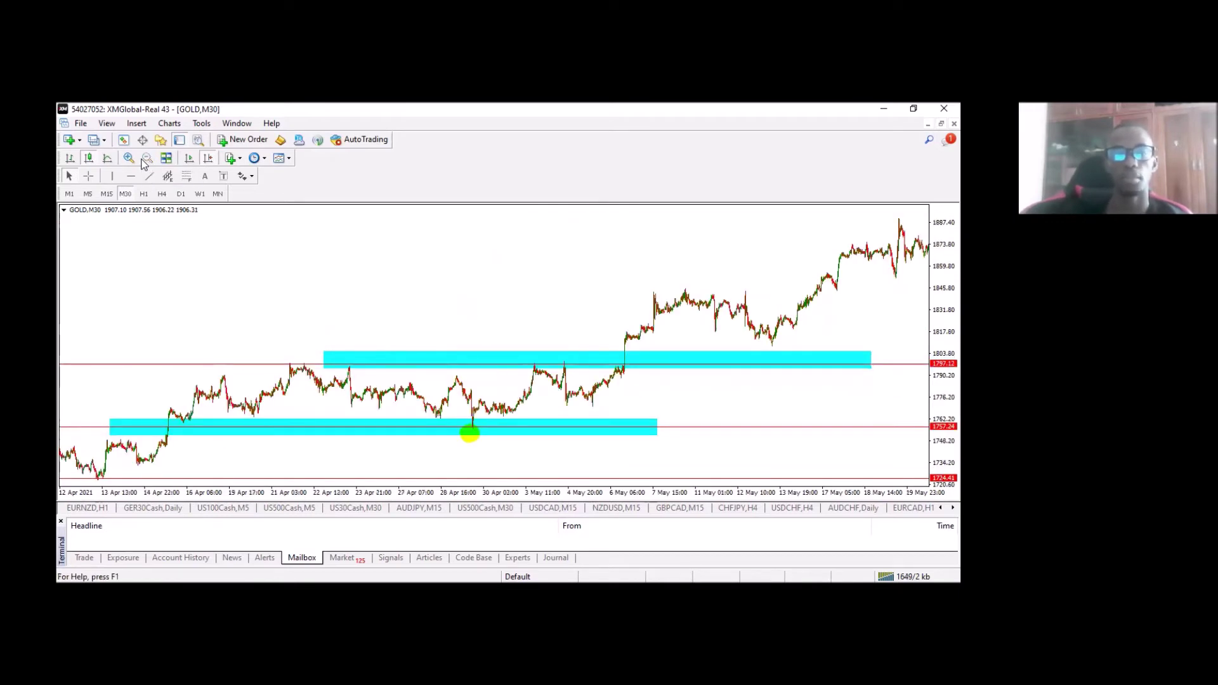
{"action": "double_click", "coordinate": [873, 353]}
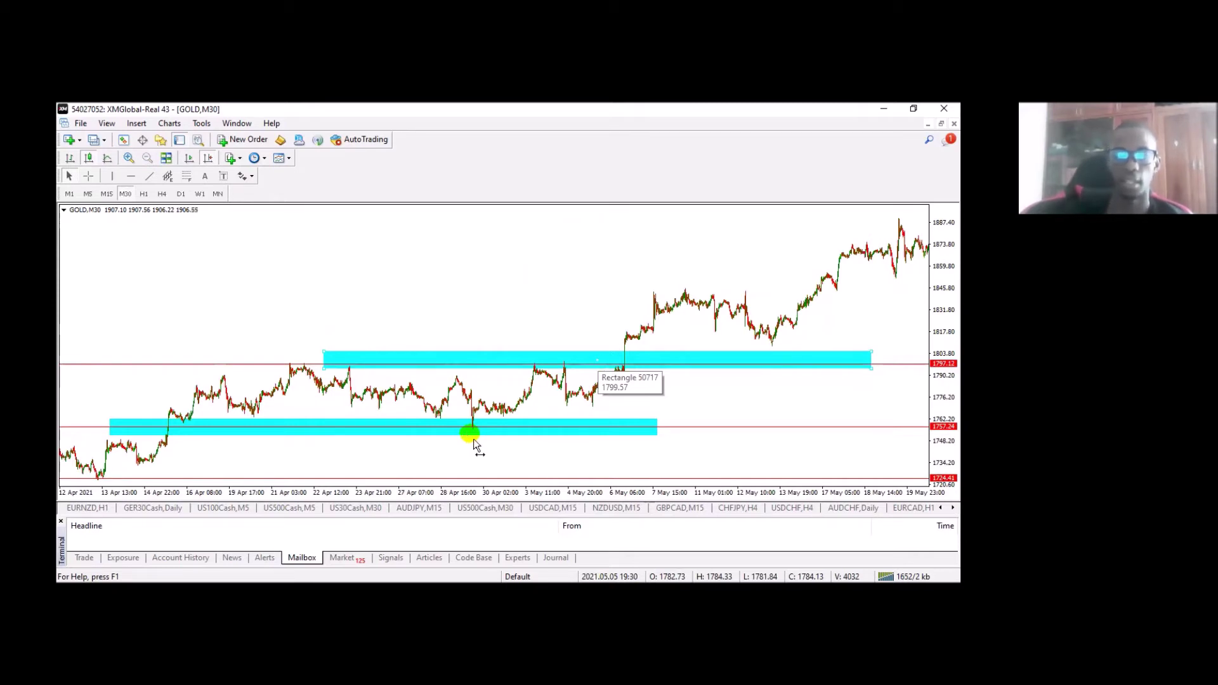
{"action": "left_click", "coordinate": [792, 341]}
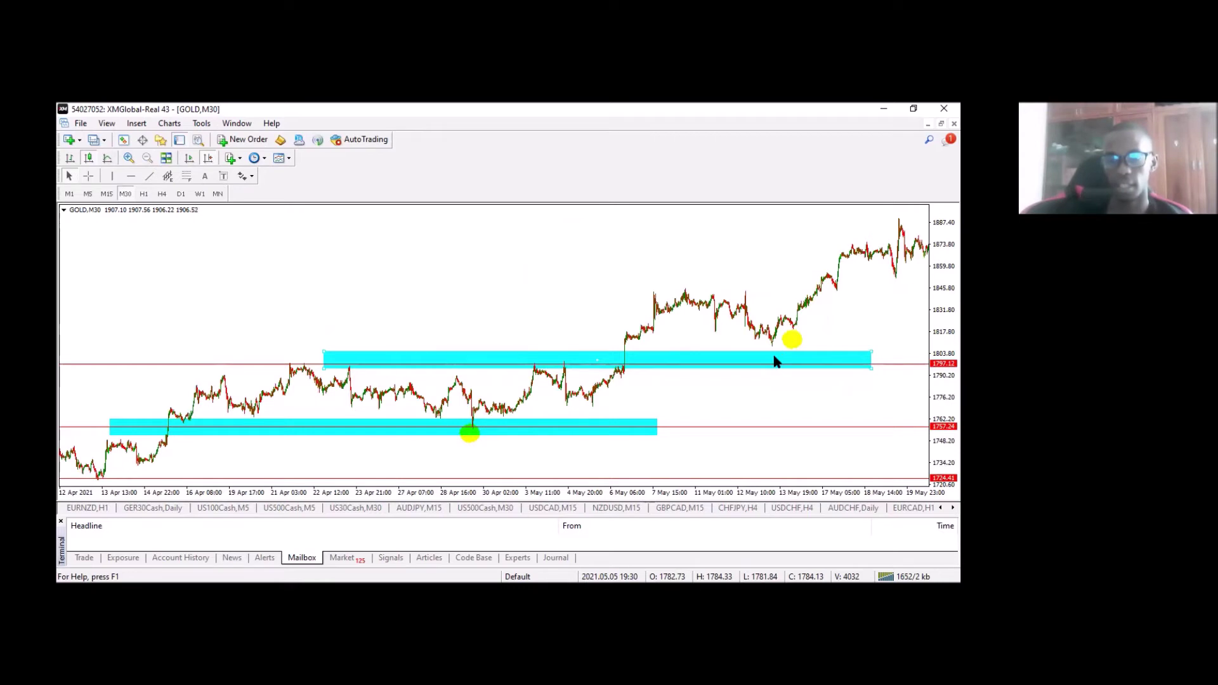
{"action": "left_click", "coordinate": [774, 346]}
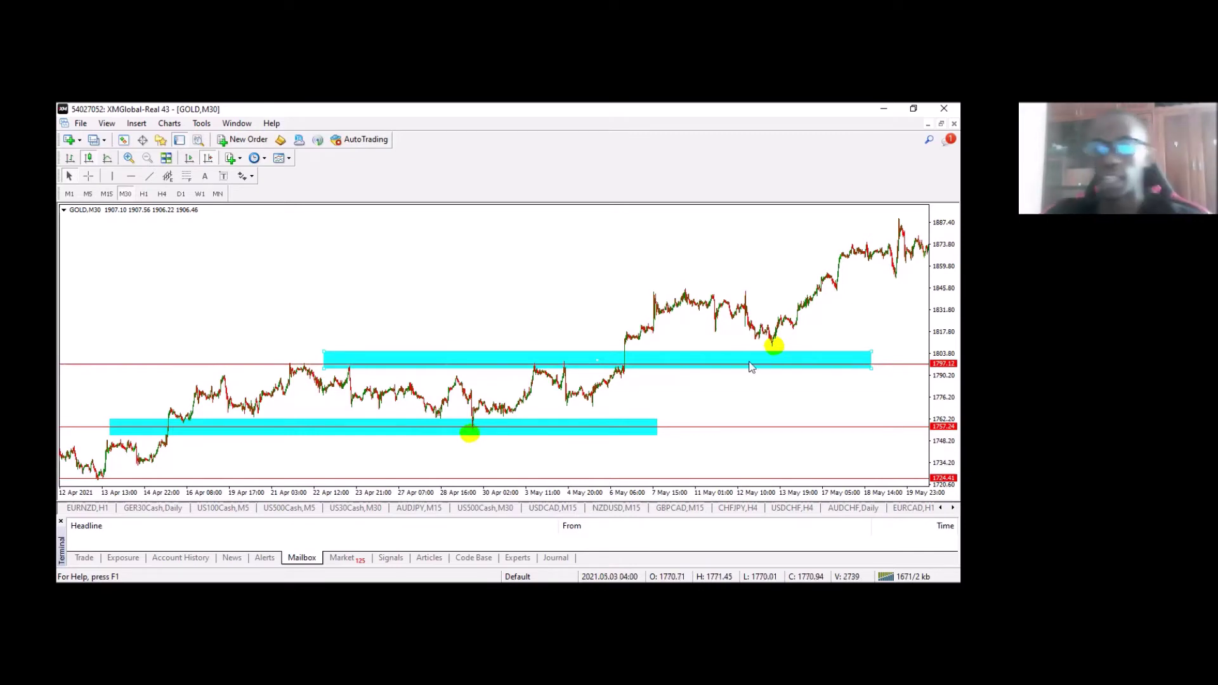
Step: Copy the 1797 rectangle up to the early-May highs, at about 1848
{"action": "left_click_drag", "start_coordinate": [597, 360], "coordinate": [814, 284]}
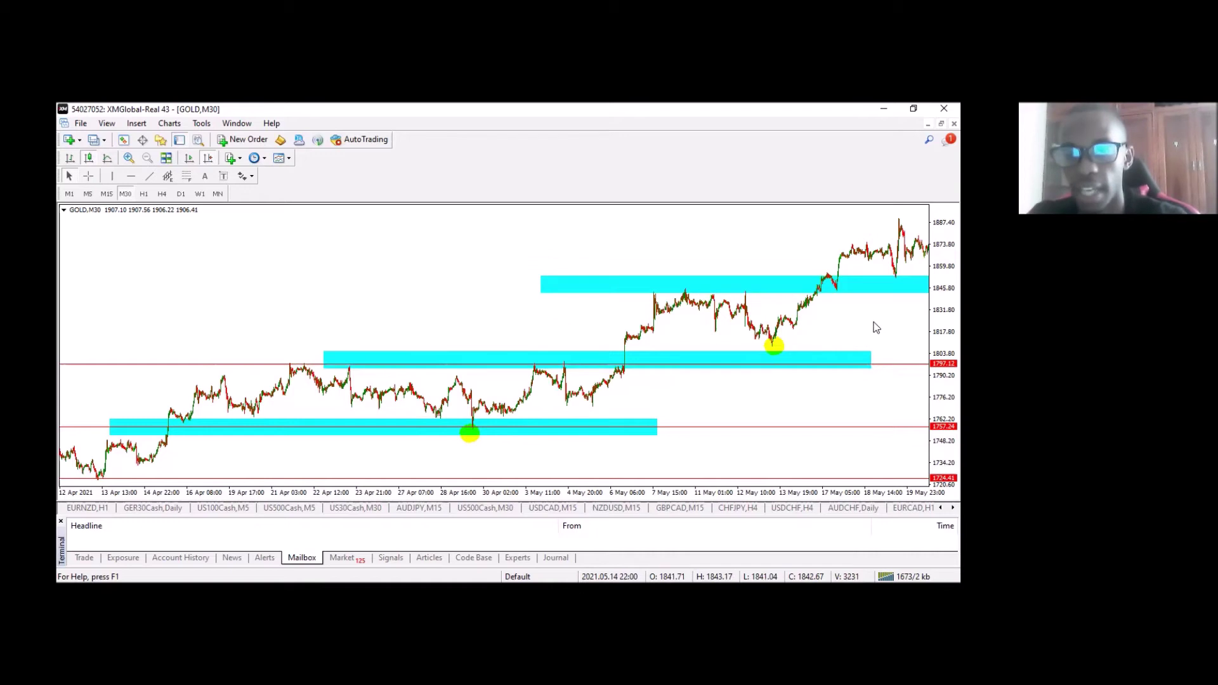
{"action": "scroll", "coordinate": [869, 341], "scroll_direction": "down", "scroll_amount": 2}
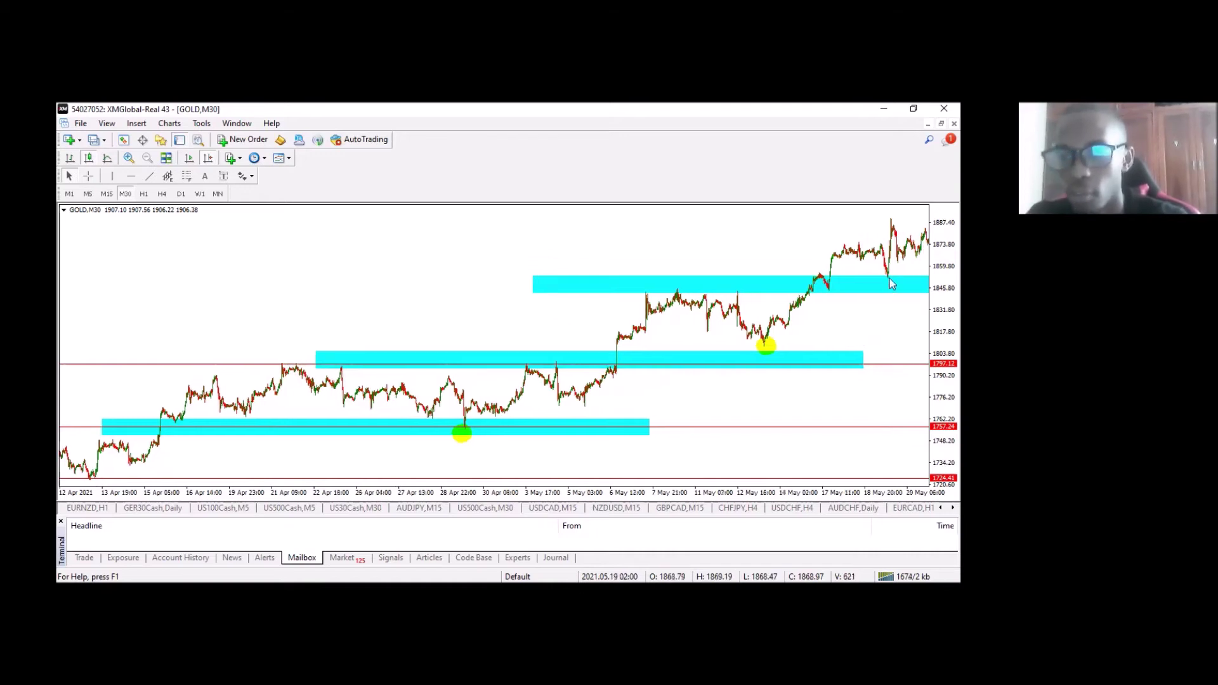
{"action": "scroll", "coordinate": [876, 280], "scroll_direction": "down", "scroll_amount": 2}
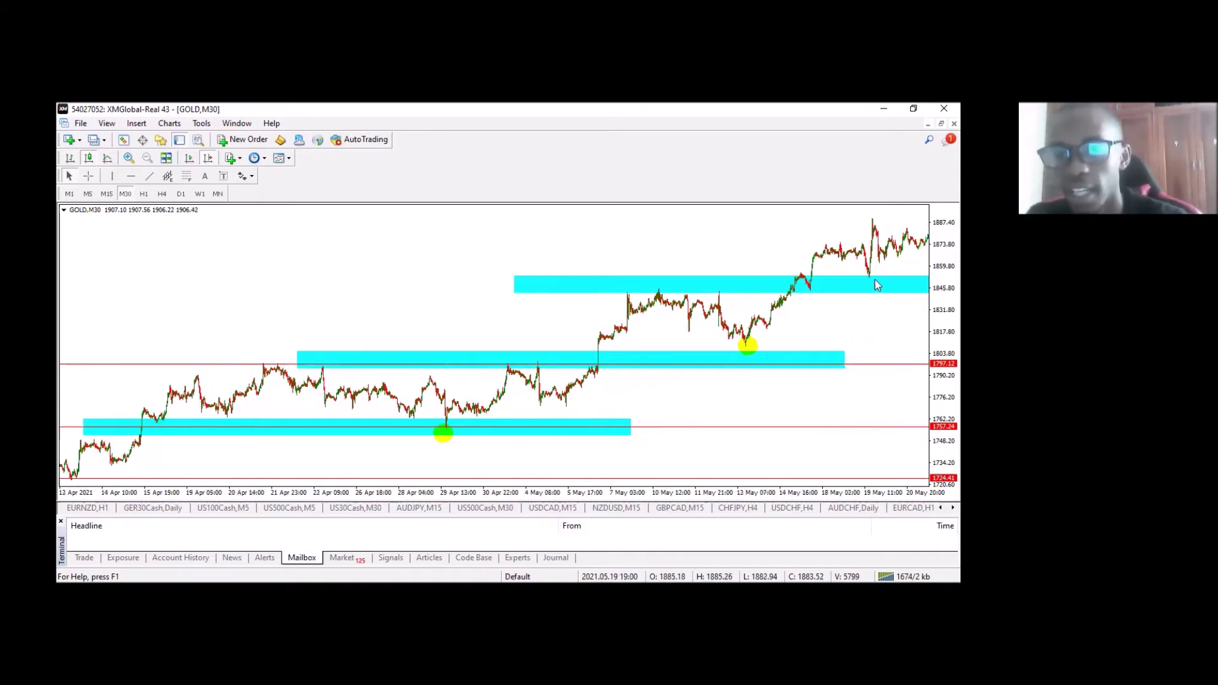
{"action": "scroll", "coordinate": [871, 293], "scroll_direction": "down", "scroll_amount": 2}
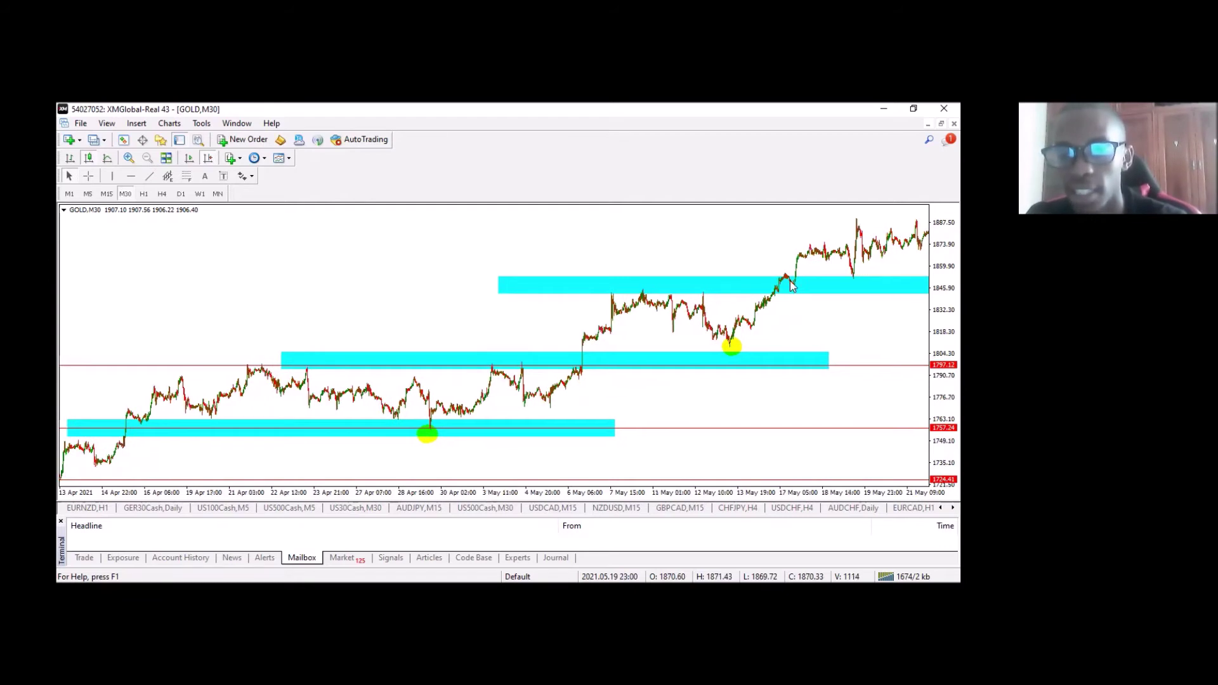
{"action": "scroll", "coordinate": [847, 287], "scroll_direction": "down", "scroll_amount": 1}
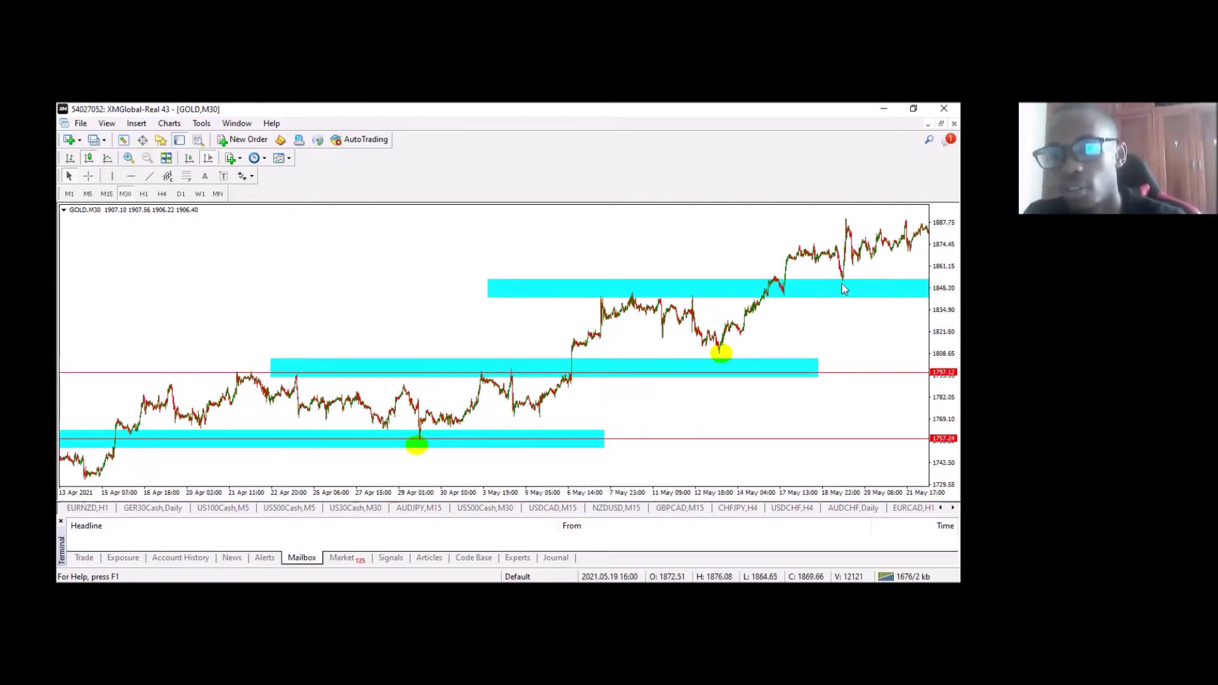
Step: Copy the yellow ellipse onto the 19 May low at the upper edge of the 1848 rectangle
{"action": "scroll", "coordinate": [838, 289], "scroll_direction": "down", "scroll_amount": 1}
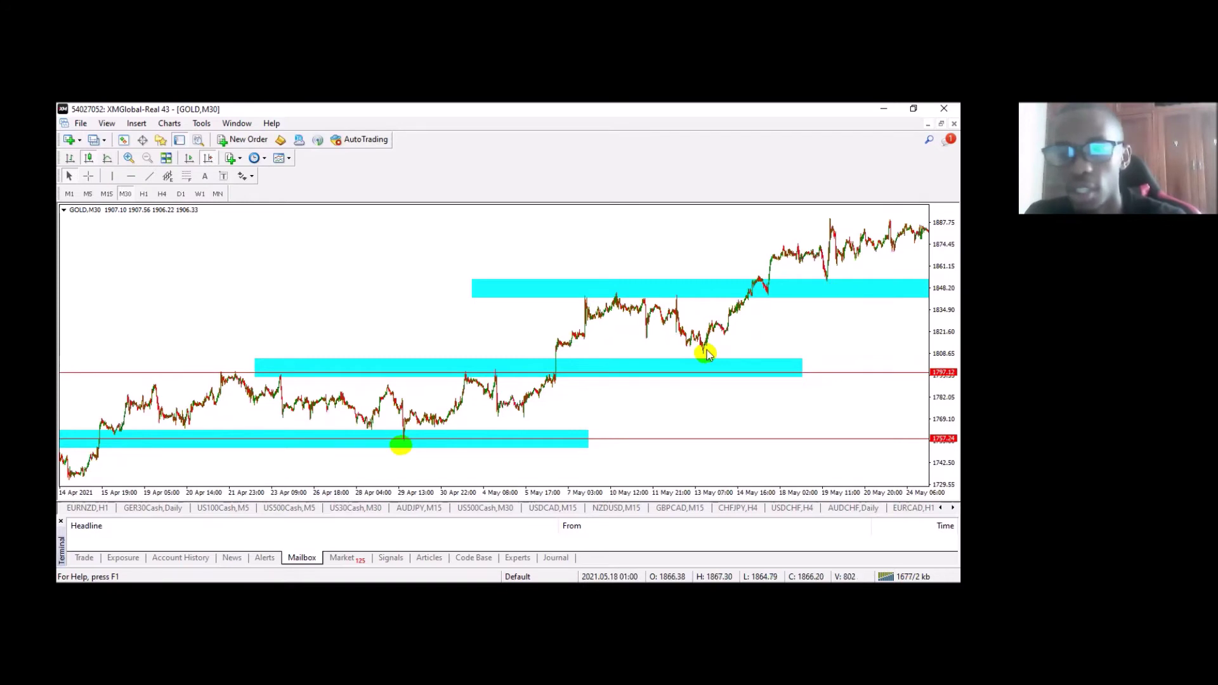
{"action": "left_click", "coordinate": [825, 274]}
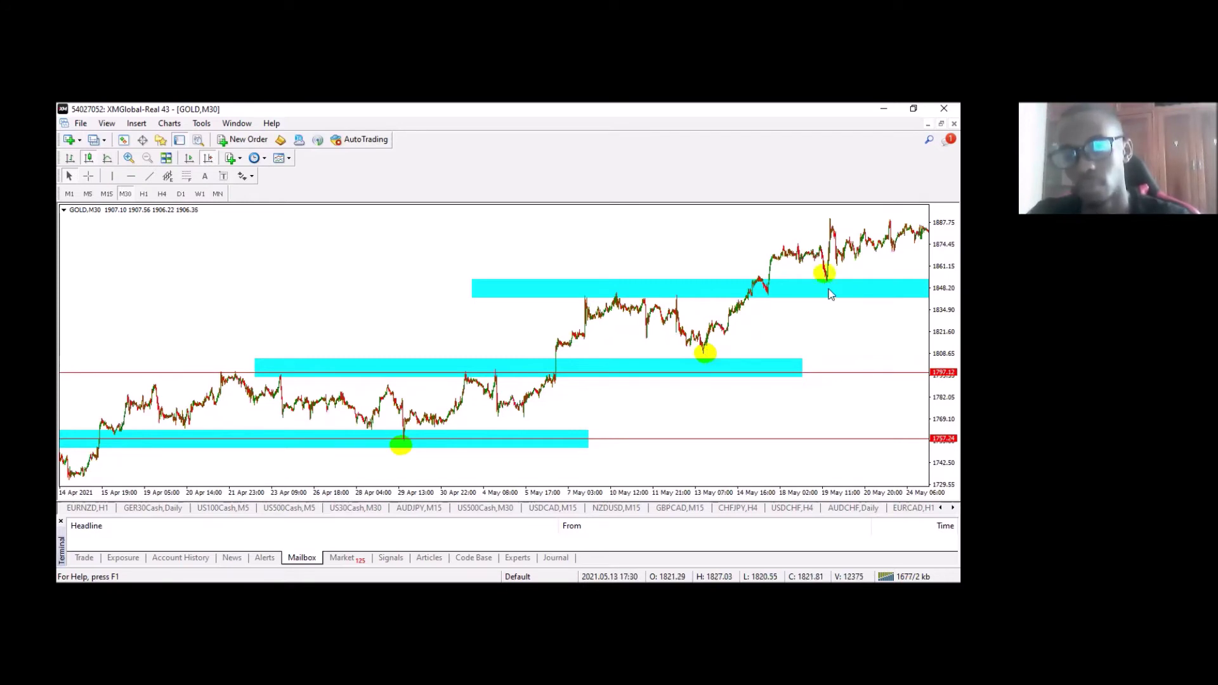
{"action": "left_click_drag", "start_coordinate": [836, 291], "coordinate": [833, 290]}
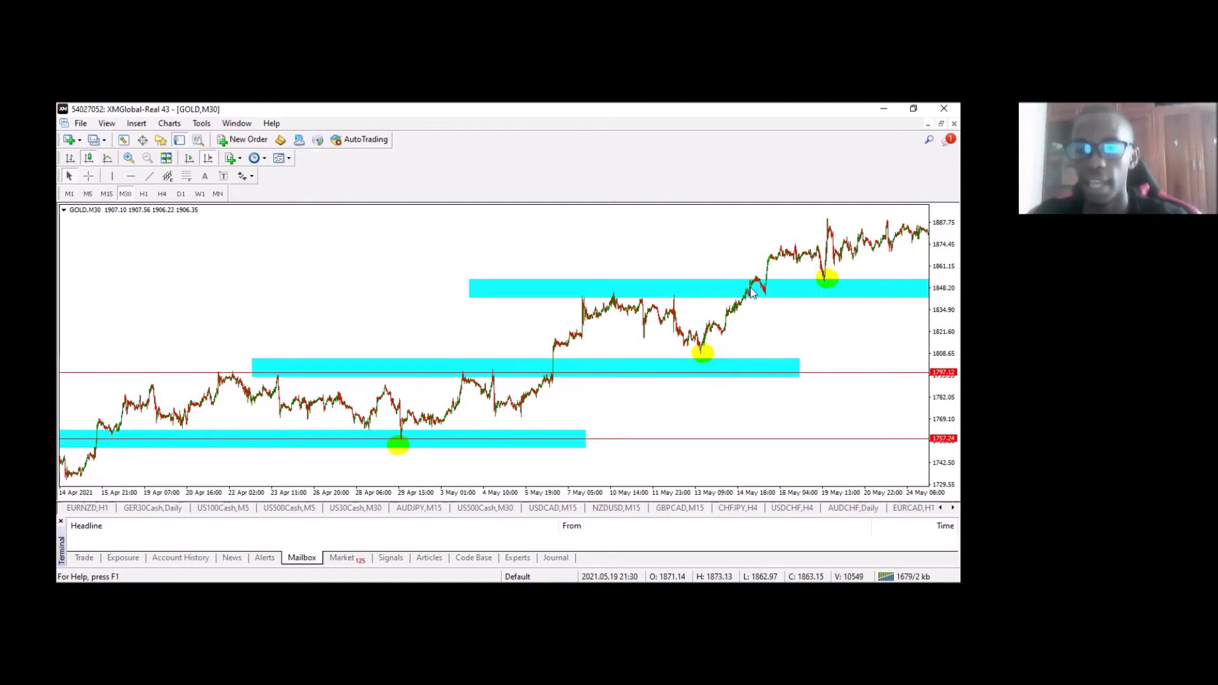
Step: Copy the 1848 rectangle up to the 19–21 May highs, at about 1893
{"action": "left_click_drag", "start_coordinate": [646, 285], "coordinate": [628, 286]}
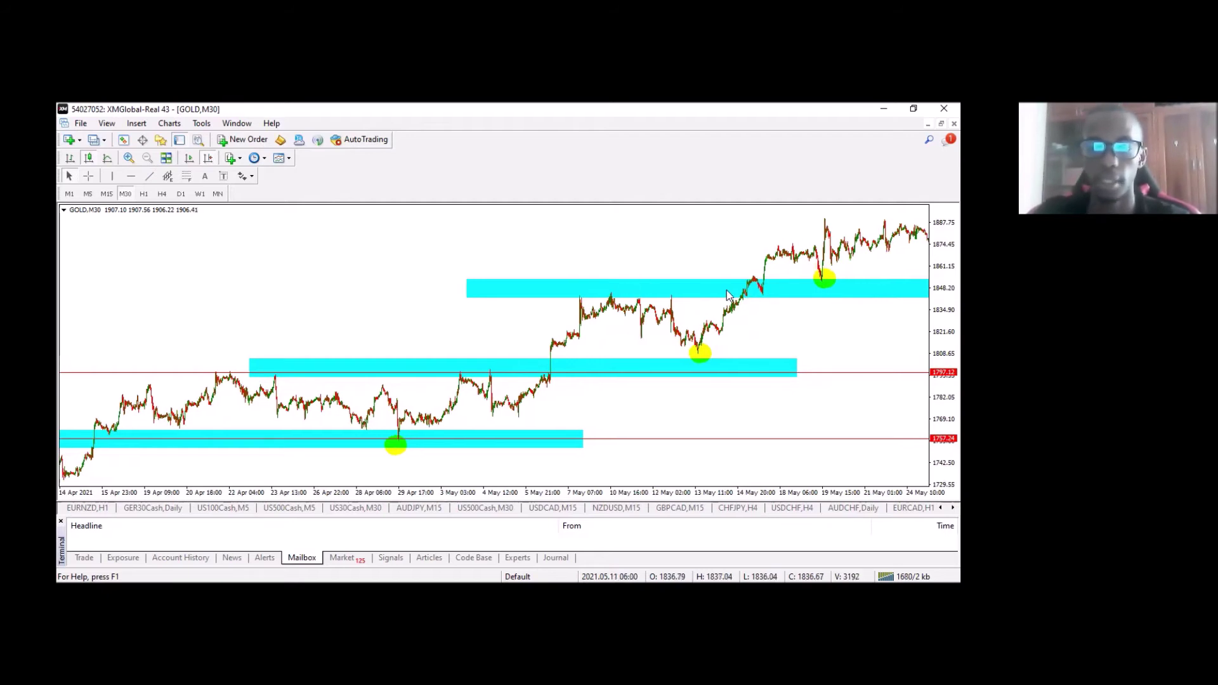
{"action": "scroll", "coordinate": [825, 266], "scroll_direction": "down", "scroll_amount": 1}
{"action": "scroll", "coordinate": [825, 267], "scroll_direction": "down", "scroll_amount": 1}
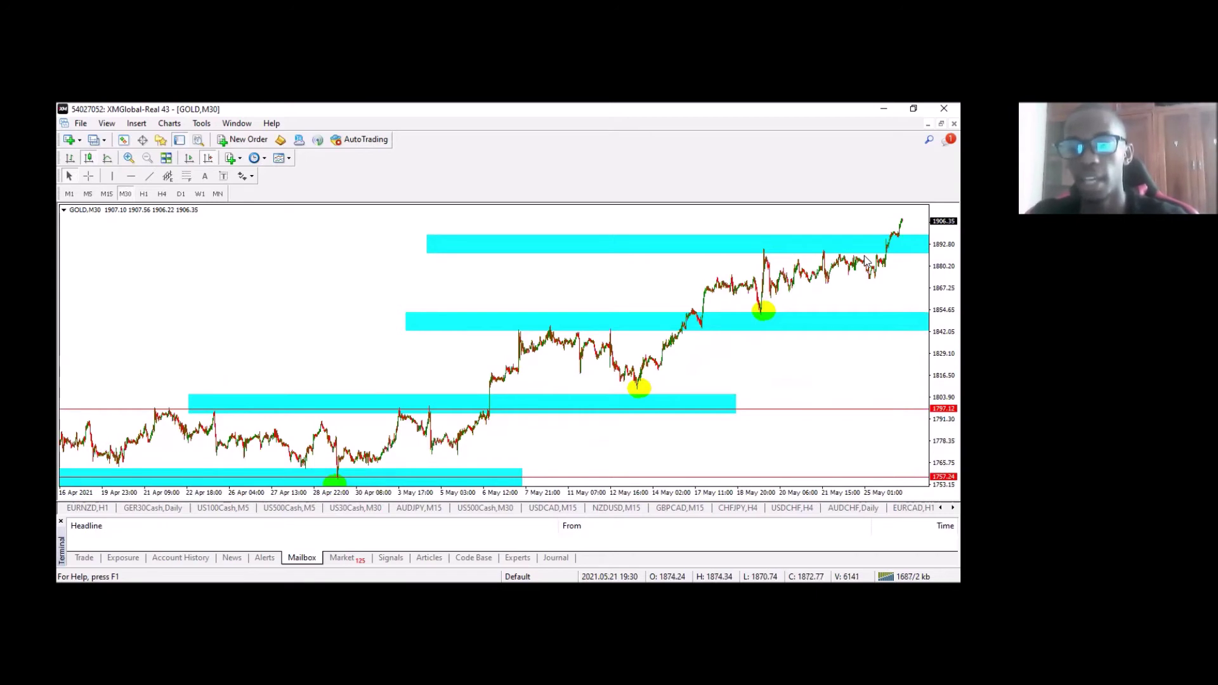
Step: Examine the latest price action around the highest rectangle up to the newest candles on 26 May
{"action": "scroll", "coordinate": [866, 260], "scroll_direction": "down", "scroll_amount": 1}
{"action": "scroll", "coordinate": [865, 260], "scroll_direction": "down", "scroll_amount": 1}
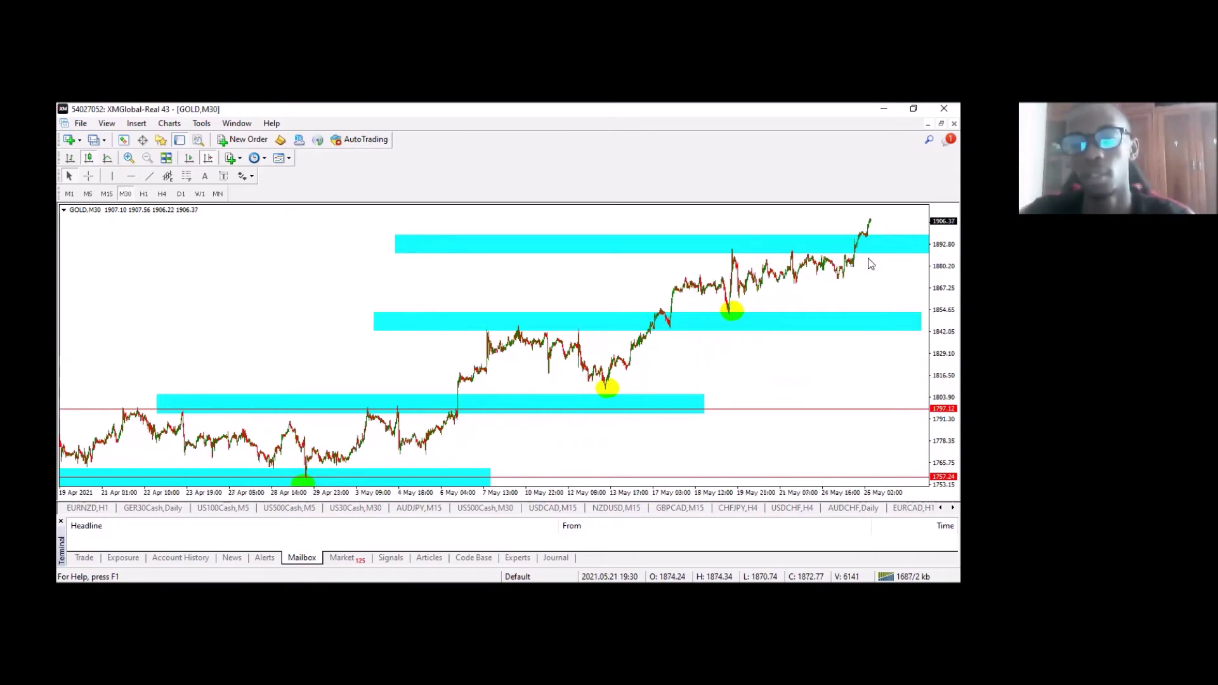
{"action": "scroll", "coordinate": [870, 262], "scroll_direction": "down", "scroll_amount": 1}
{"action": "scroll", "coordinate": [868, 262], "scroll_direction": "down", "scroll_amount": 1}
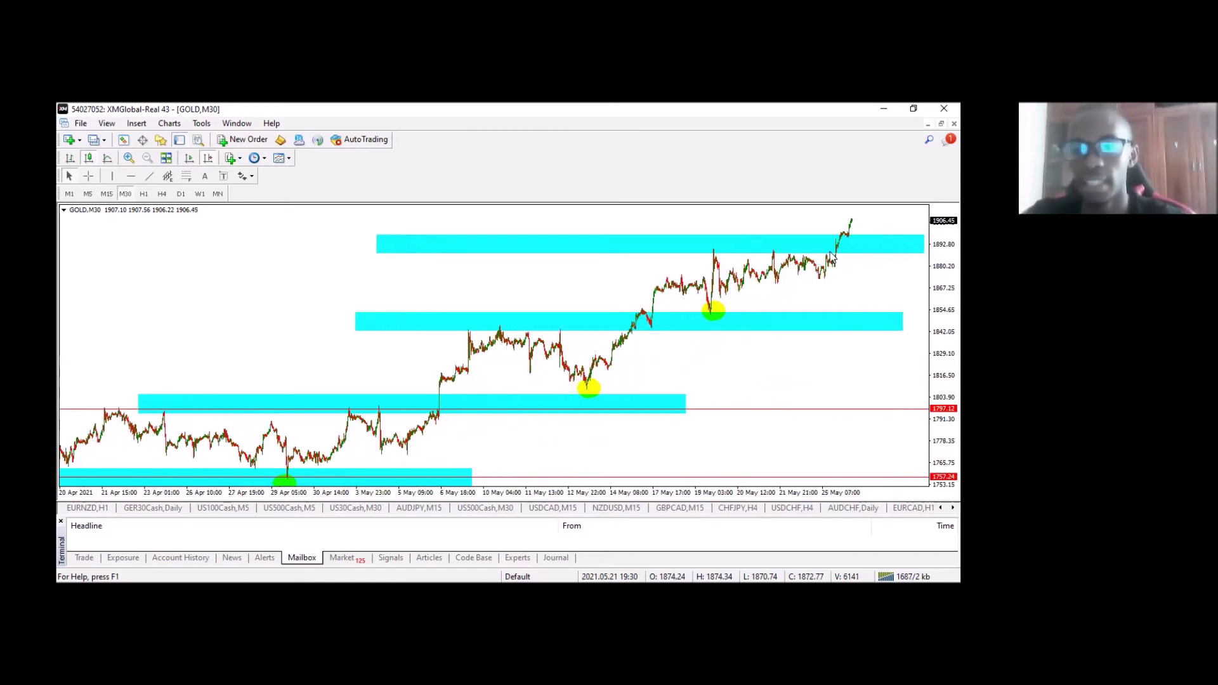
{"action": "scroll", "coordinate": [833, 255], "scroll_direction": "down", "scroll_amount": 1}
{"action": "scroll", "coordinate": [844, 251], "scroll_direction": "down", "scroll_amount": 1}
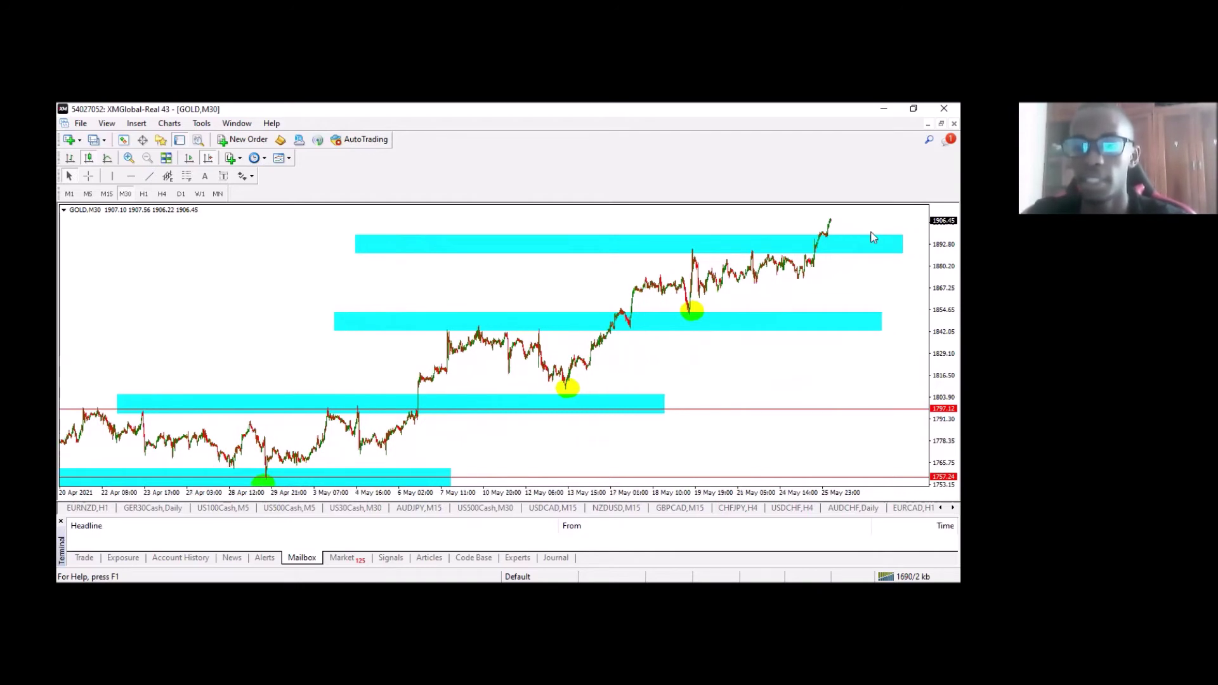
{"action": "scroll", "coordinate": [865, 226], "scroll_direction": "down", "scroll_amount": 1}
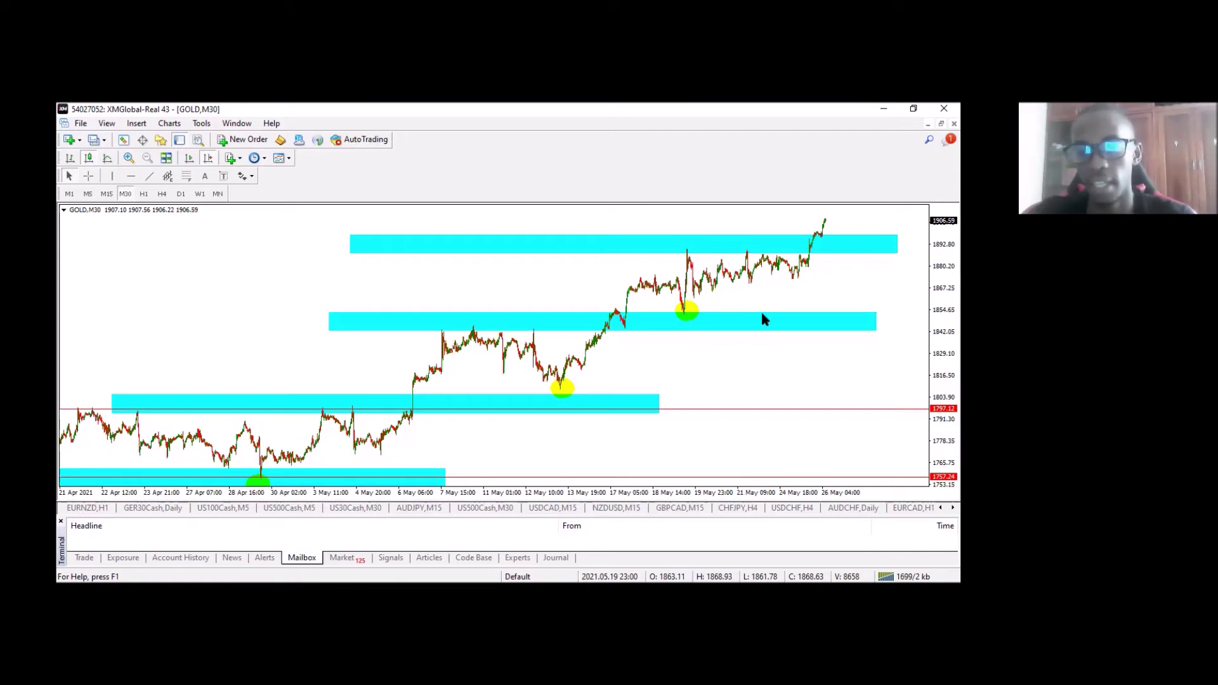
Step: Draw a falling trendline from above the newest candles to the upper edge of the 1893 rectangle as the expected pullback
{"action": "left_click", "coordinate": [150, 177]}
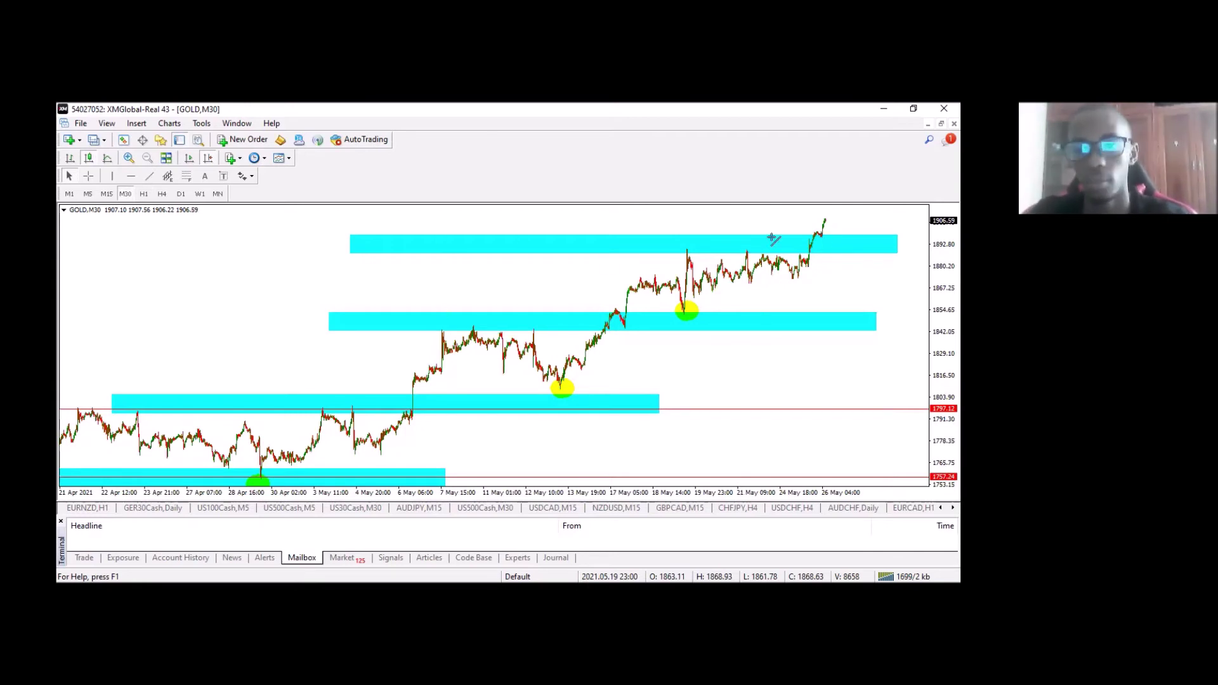
{"action": "scroll", "coordinate": [797, 217], "scroll_direction": "down", "scroll_amount": 1}
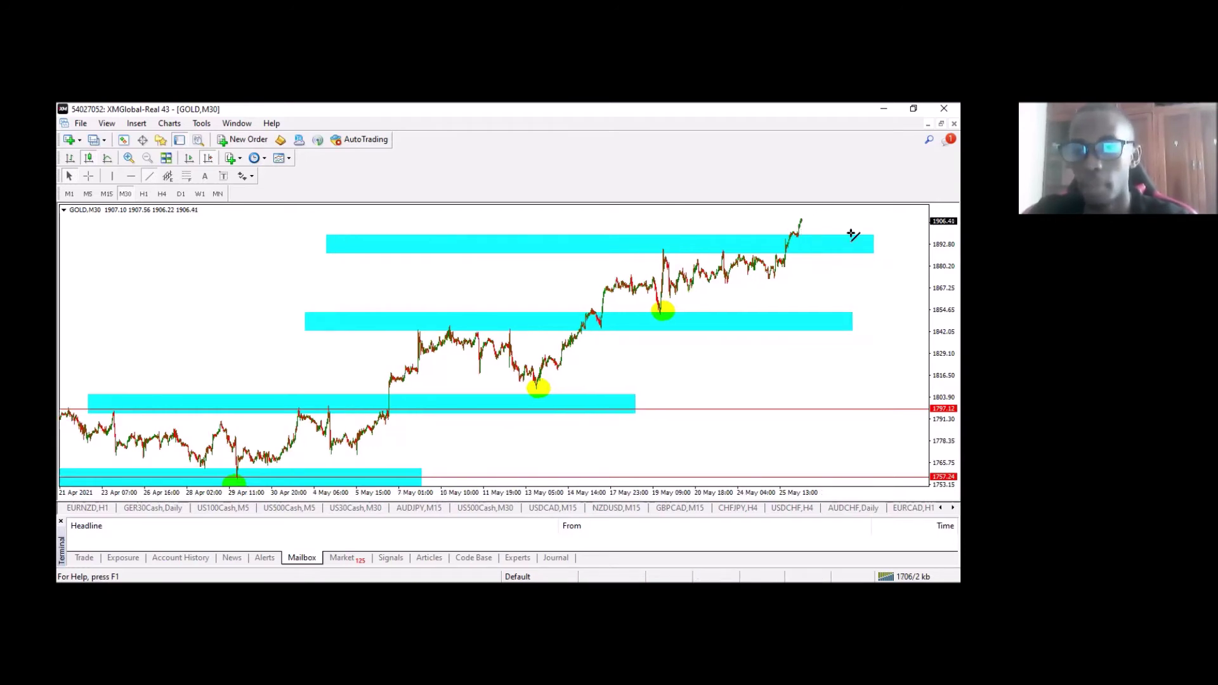
{"action": "left_click", "coordinate": [840, 217]}
{"action": "left_click", "coordinate": [151, 174]}
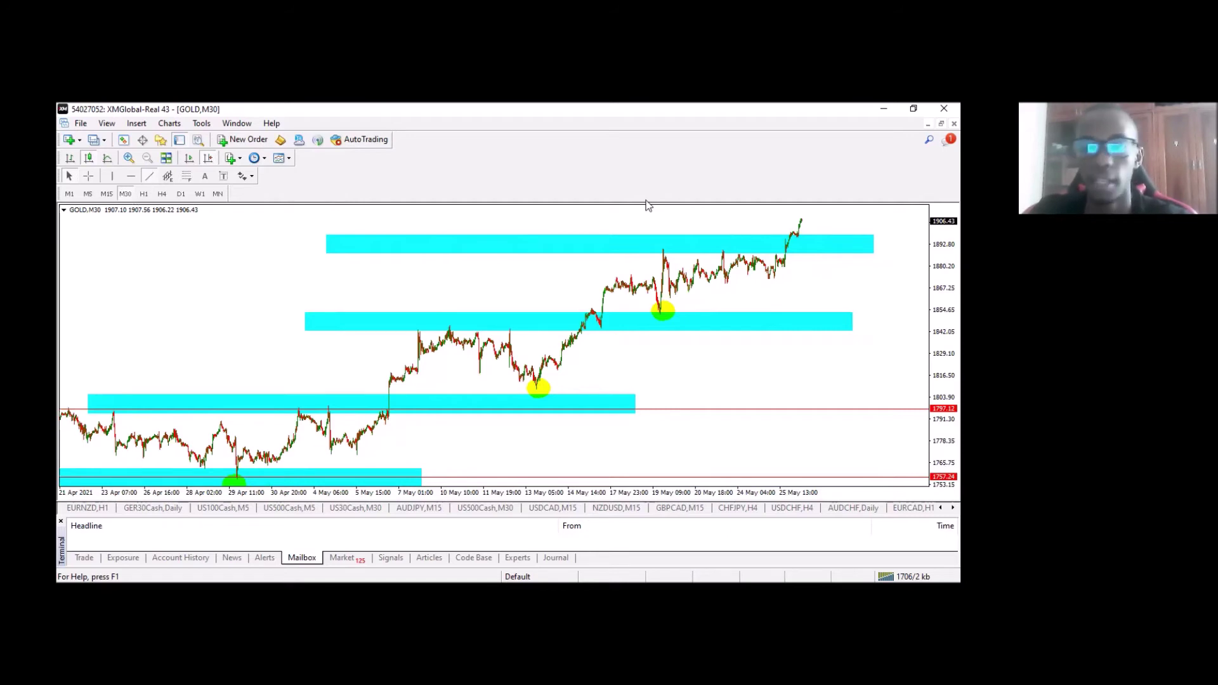
{"action": "left_click_drag", "start_coordinate": [815, 206], "coordinate": [850, 235]}
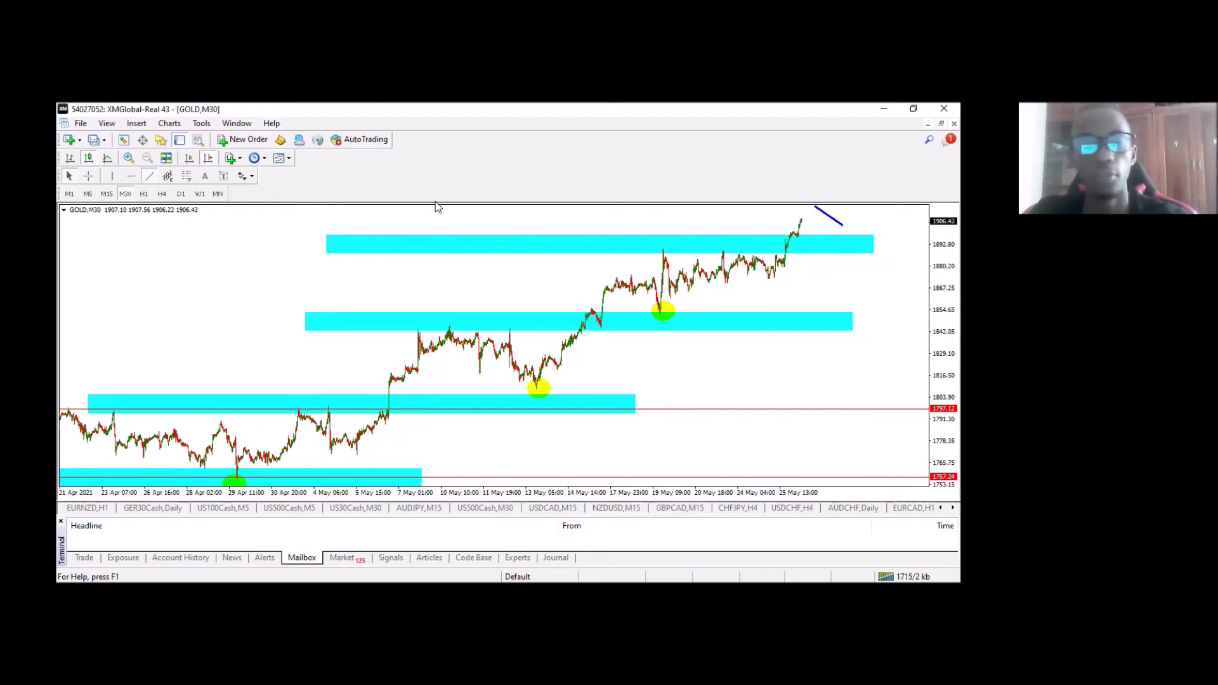
Step: Draw a rising trendline from the pullback's low point on the 1893 rectangle to complete a V-shaped projection
{"action": "left_click", "coordinate": [150, 176]}
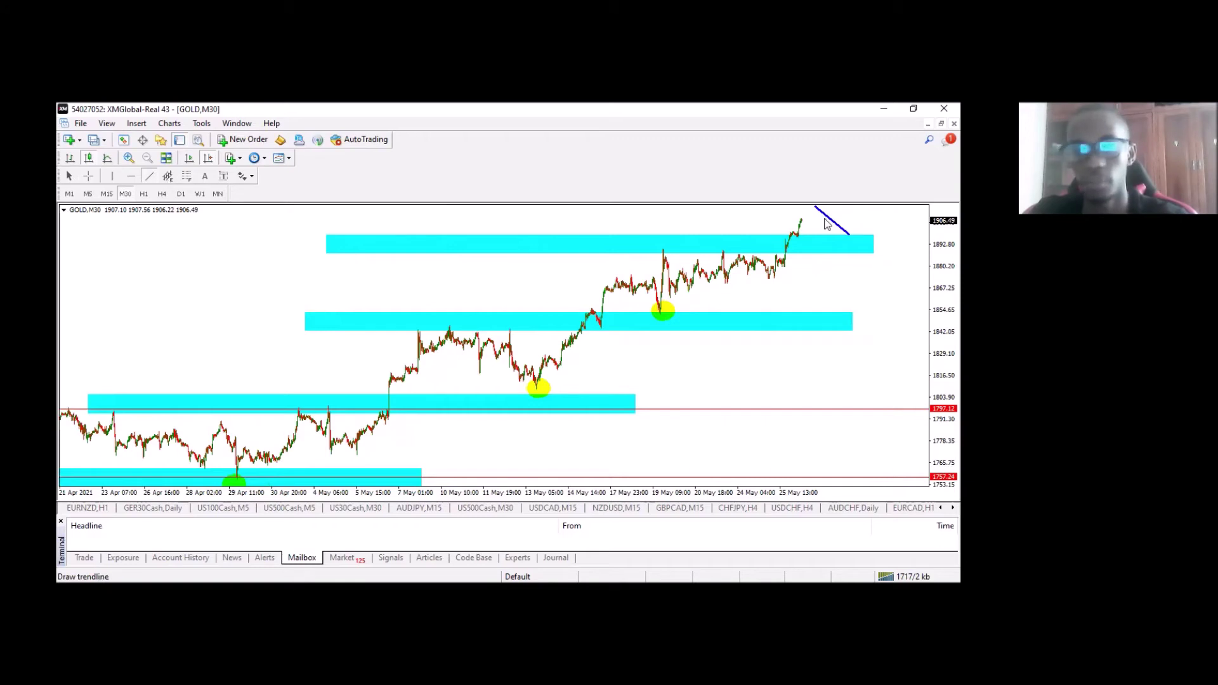
{"action": "left_click_drag", "start_coordinate": [850, 235], "coordinate": [879, 206]}
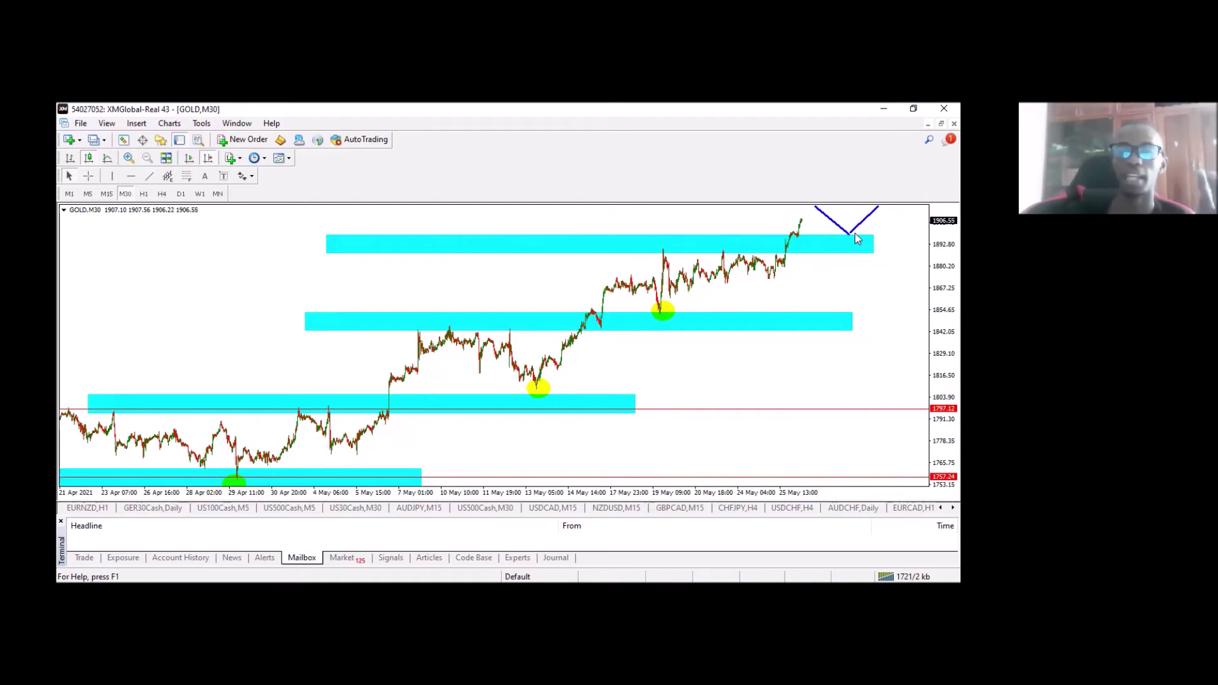
{"action": "left_click", "coordinate": [150, 176]}
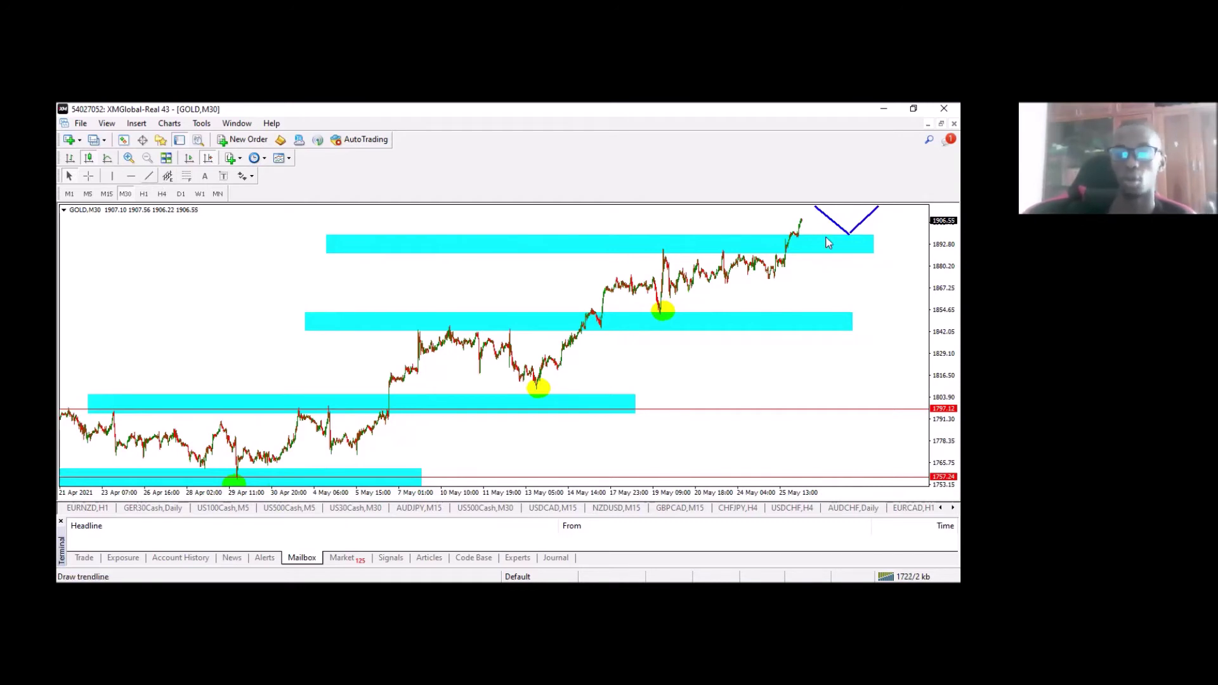
{"action": "left_click", "coordinate": [912, 431]}
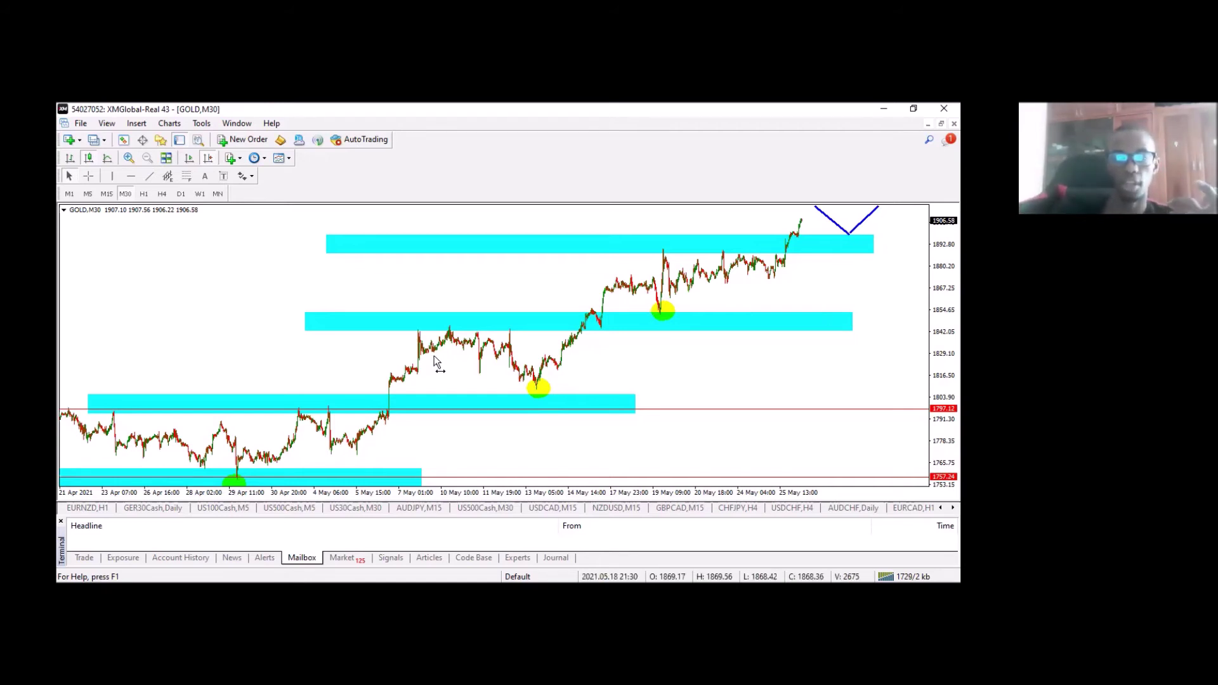
Step: Draw a thin rectangle over the early-to-mid December 2020 lows, from 1 December rightward at about 1824–1834
{"action": "scroll", "coordinate": [628, 373], "scroll_direction": "up", "scroll_amount": 5}
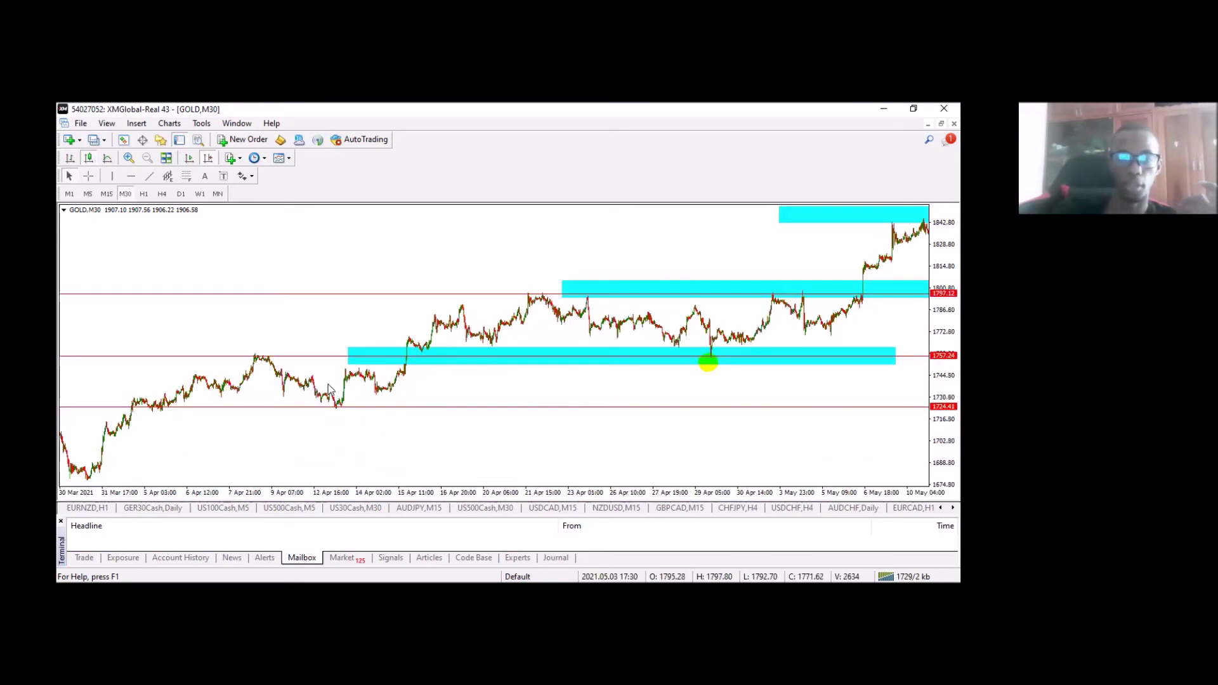
{"action": "scroll", "coordinate": [329, 390], "scroll_direction": "up", "scroll_amount": 5}
{"action": "scroll", "coordinate": [579, 400], "scroll_direction": "up", "scroll_amount": 5}
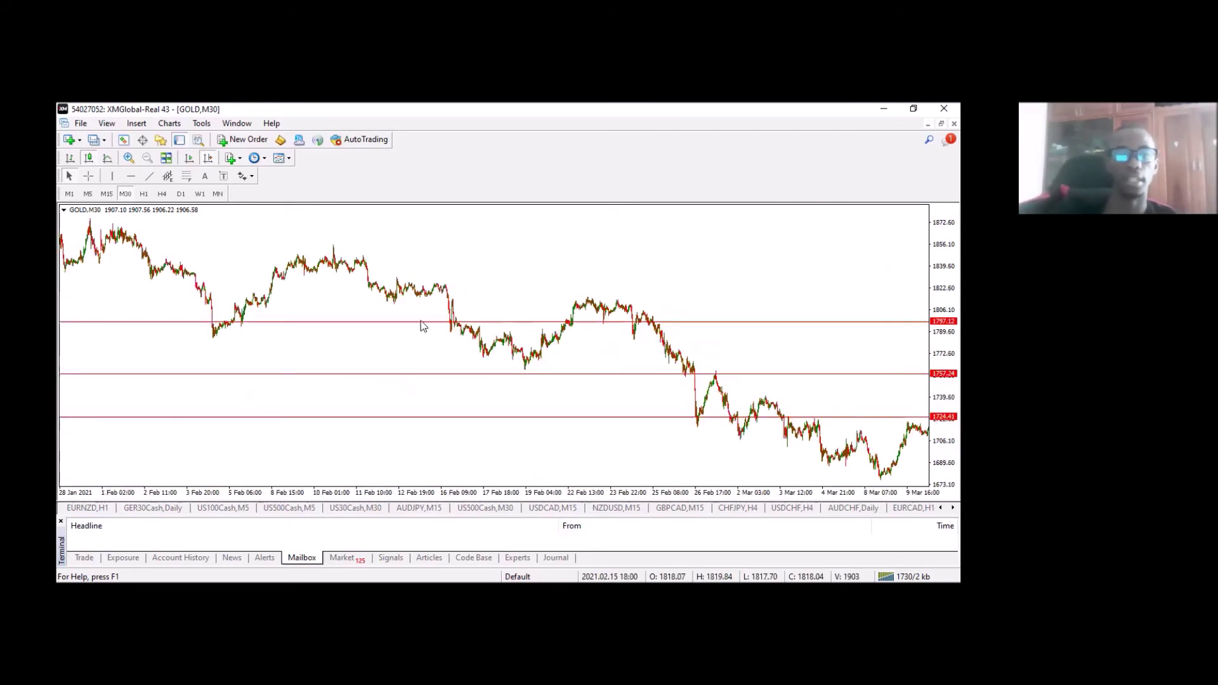
{"action": "scroll", "coordinate": [570, 372], "scroll_direction": "up", "scroll_amount": 5}
{"action": "scroll", "coordinate": [570, 372], "scroll_direction": "up", "scroll_amount": 5}
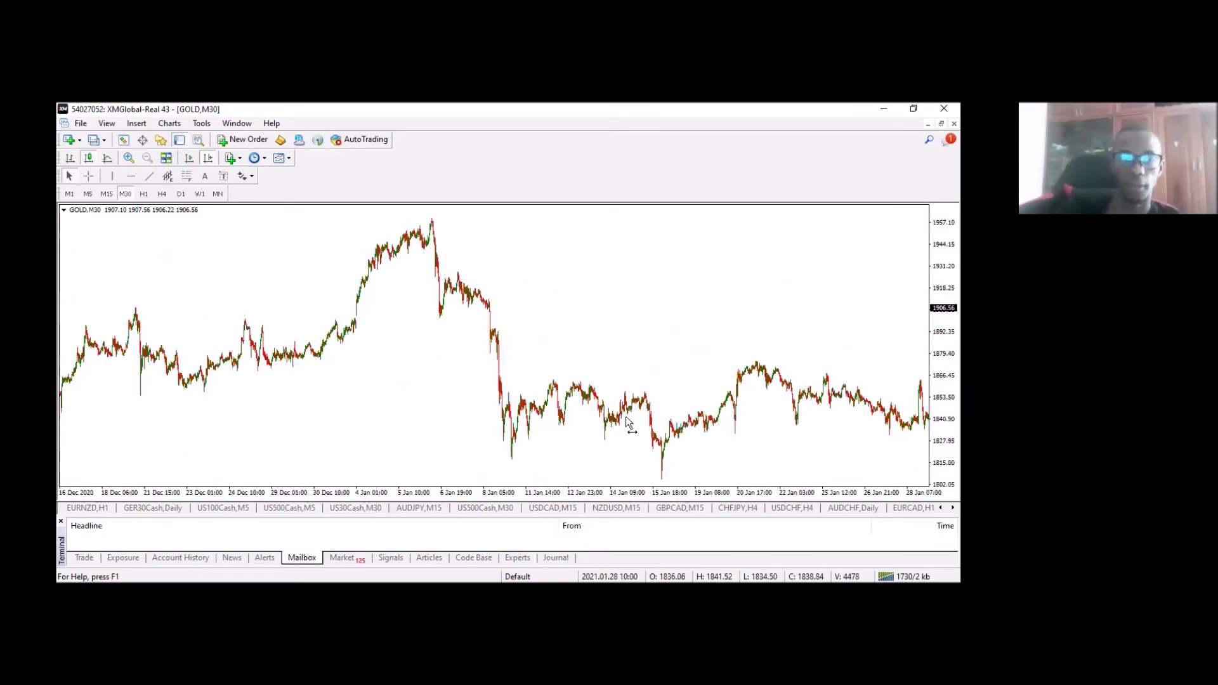
{"action": "scroll", "coordinate": [625, 419], "scroll_direction": "up", "scroll_amount": 5}
{"action": "scroll", "coordinate": [525, 421], "scroll_direction": "up", "scroll_amount": 5}
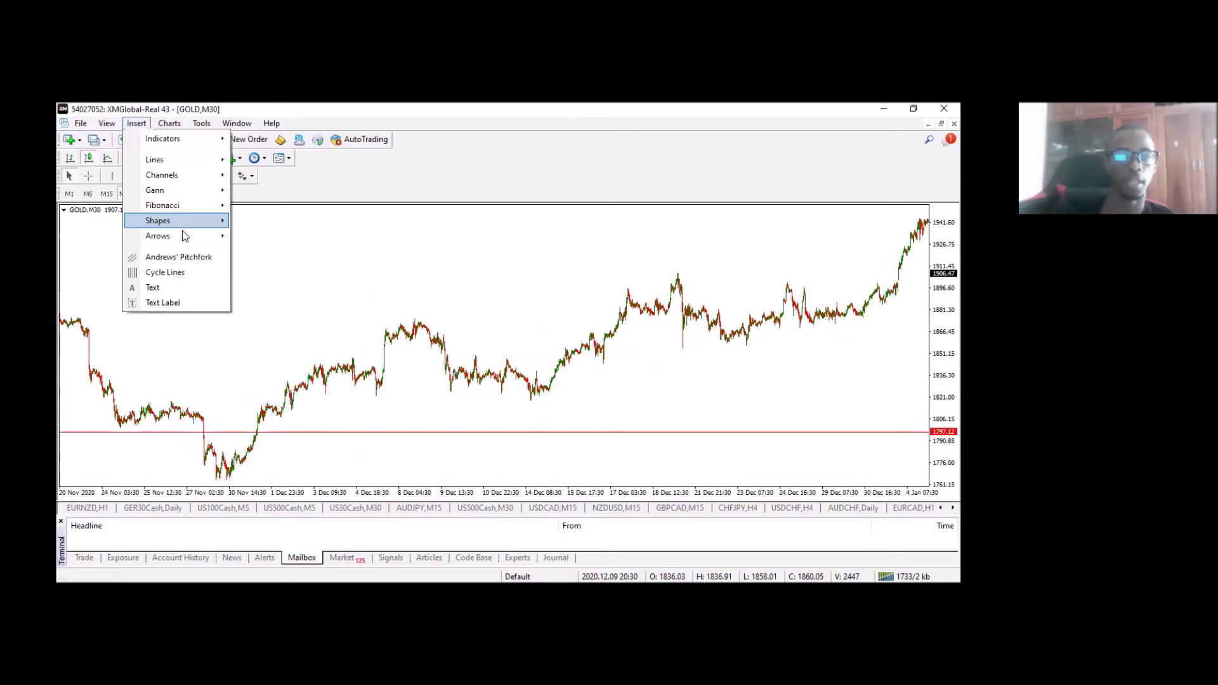
{"action": "mouse_move", "coordinate": [180, 222]}
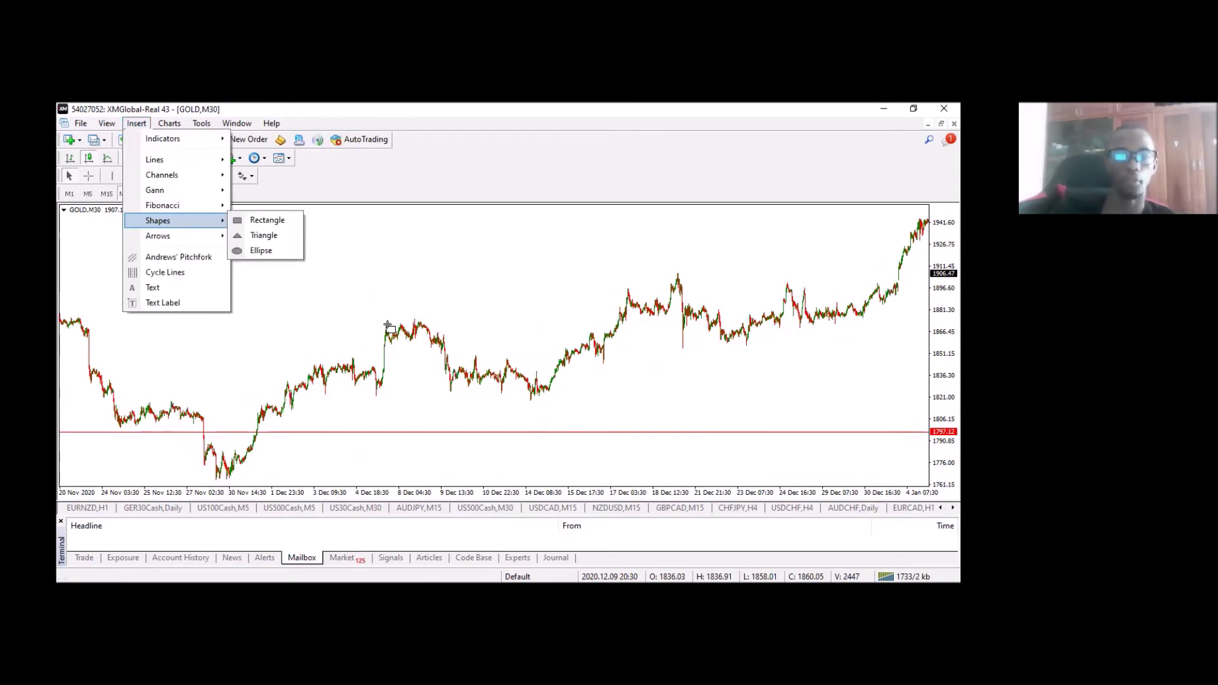
{"action": "key", "text": "Right"}
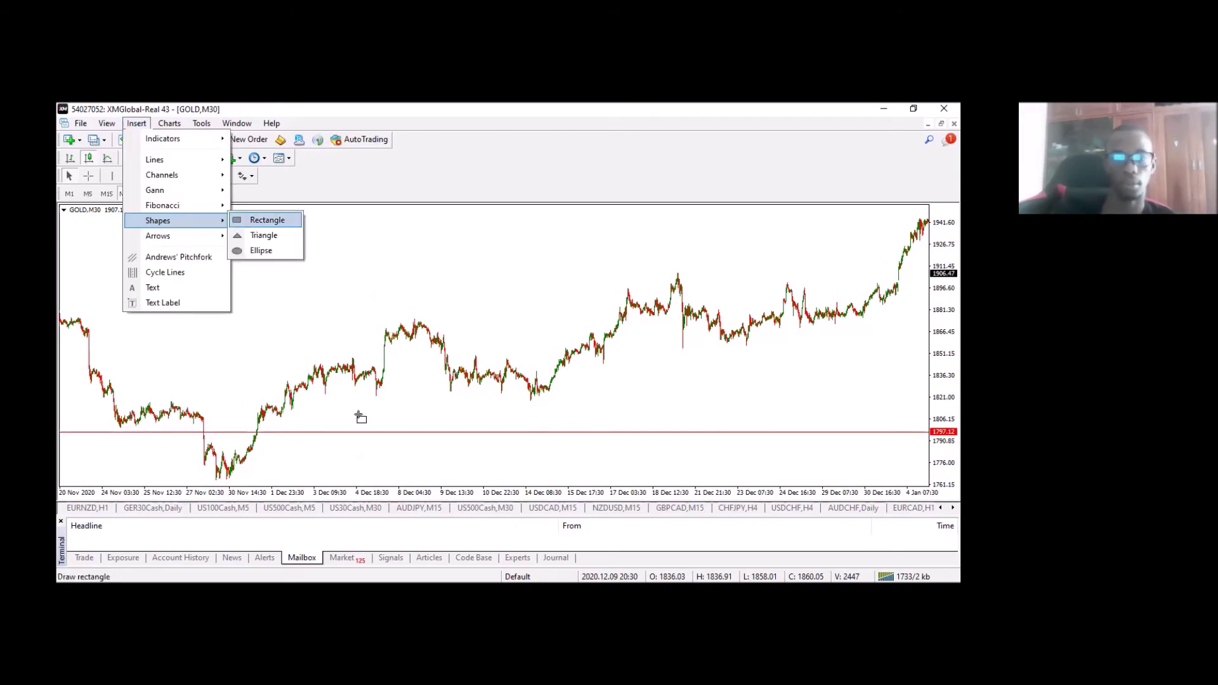
{"action": "key", "text": "Return"}
{"action": "left_click_drag", "start_coordinate": [269, 379], "coordinate": [618, 391]}
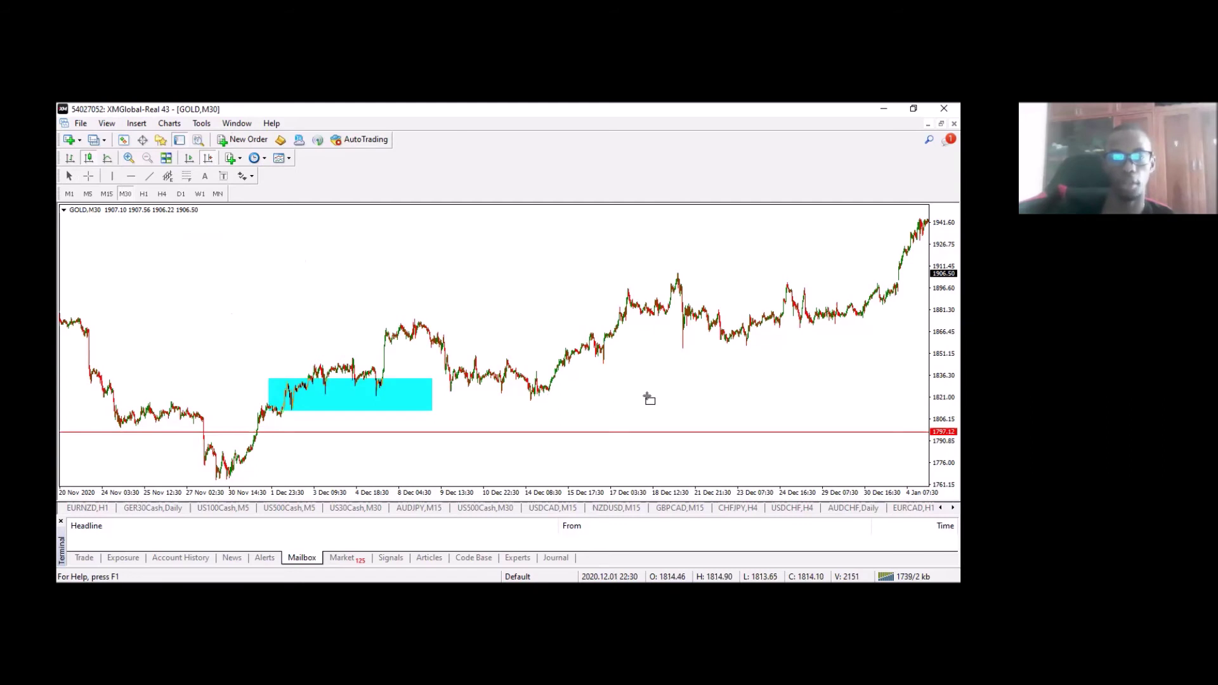
{"action": "left_click_drag", "start_coordinate": [736, 394], "coordinate": [749, 392]}
Step: Copy the early-December rectangle up to the 8 December highs, at about 1876, and to the 21 December high, at about 1909
{"action": "left_click_drag", "start_coordinate": [511, 387], "coordinate": [552, 317], "text": "ctrl"}
{"action": "left_click_drag", "start_coordinate": [653, 319], "coordinate": [661, 322]}
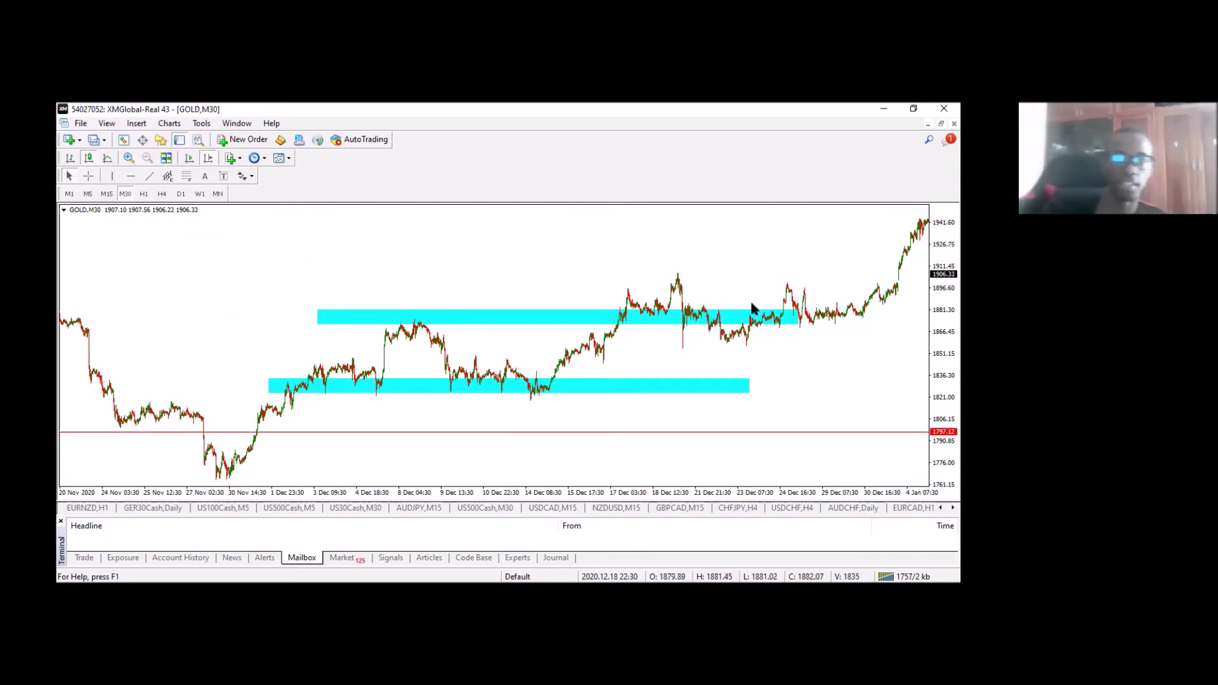
{"action": "double_click", "coordinate": [564, 315]}
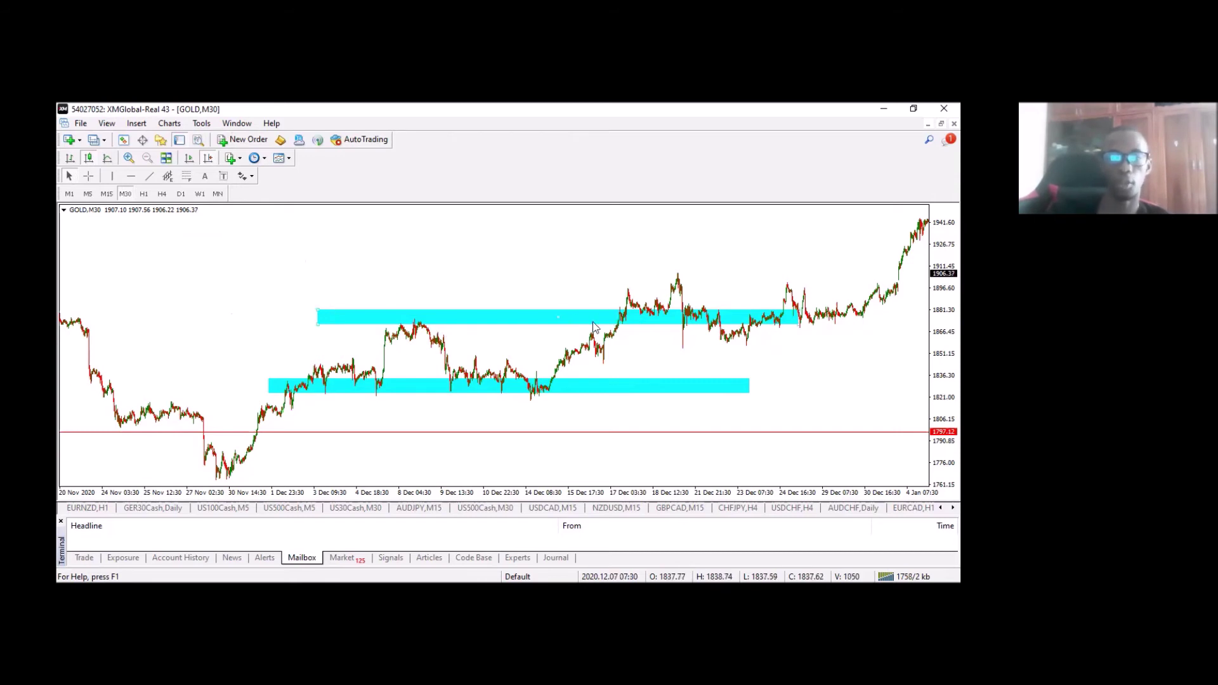
{"action": "left_click_drag", "start_coordinate": [646, 263], "coordinate": [751, 270]}
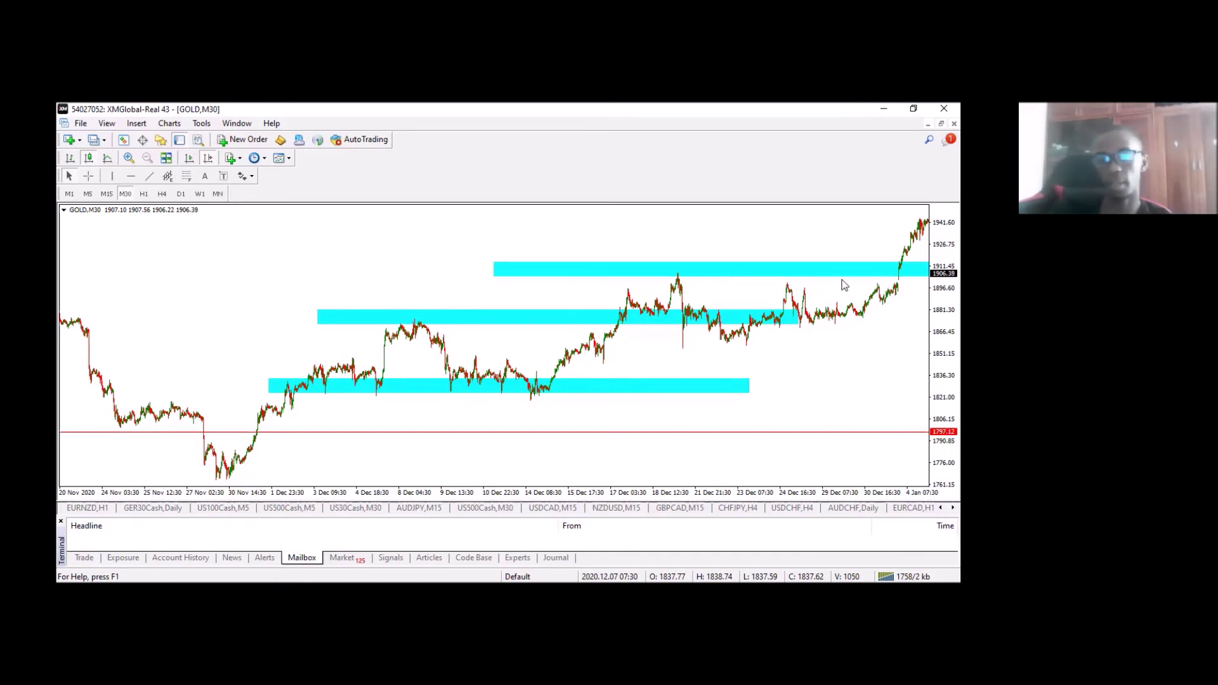
Step: Examine how price behaves around the 1909 rectangle from its early January 2021 breakout through 8 January
{"action": "scroll", "coordinate": [881, 286], "scroll_direction": "down", "scroll_amount": 1}
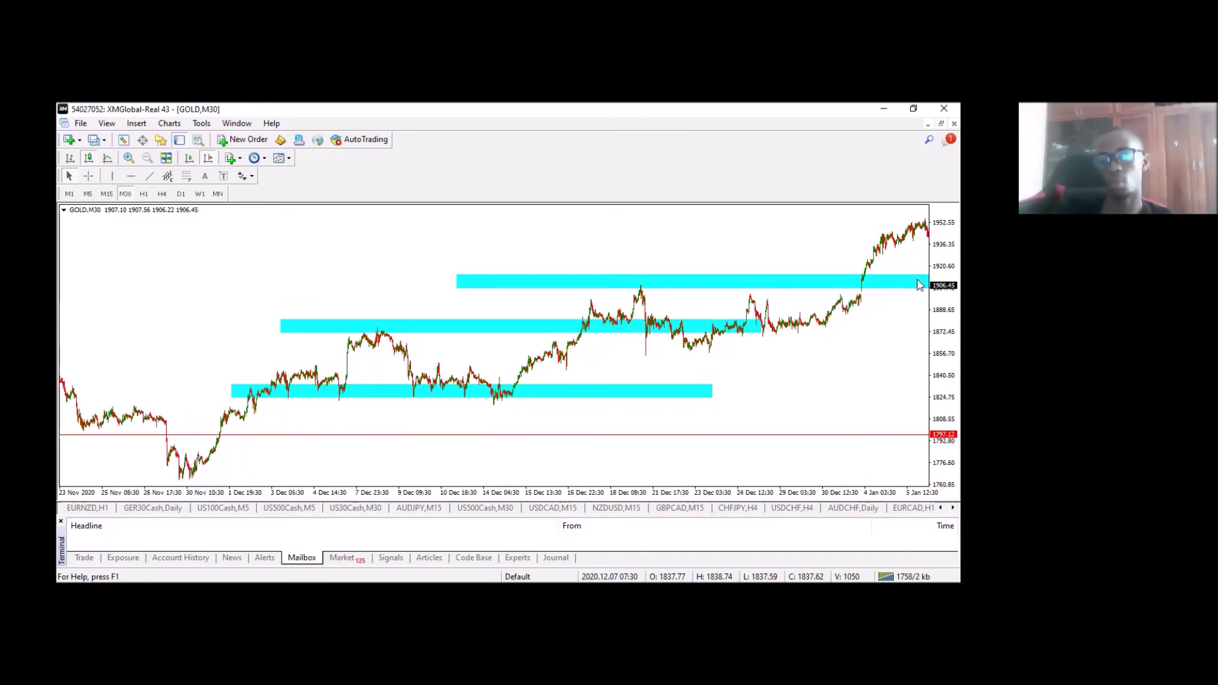
{"action": "scroll", "coordinate": [920, 284], "scroll_direction": "down", "scroll_amount": 3}
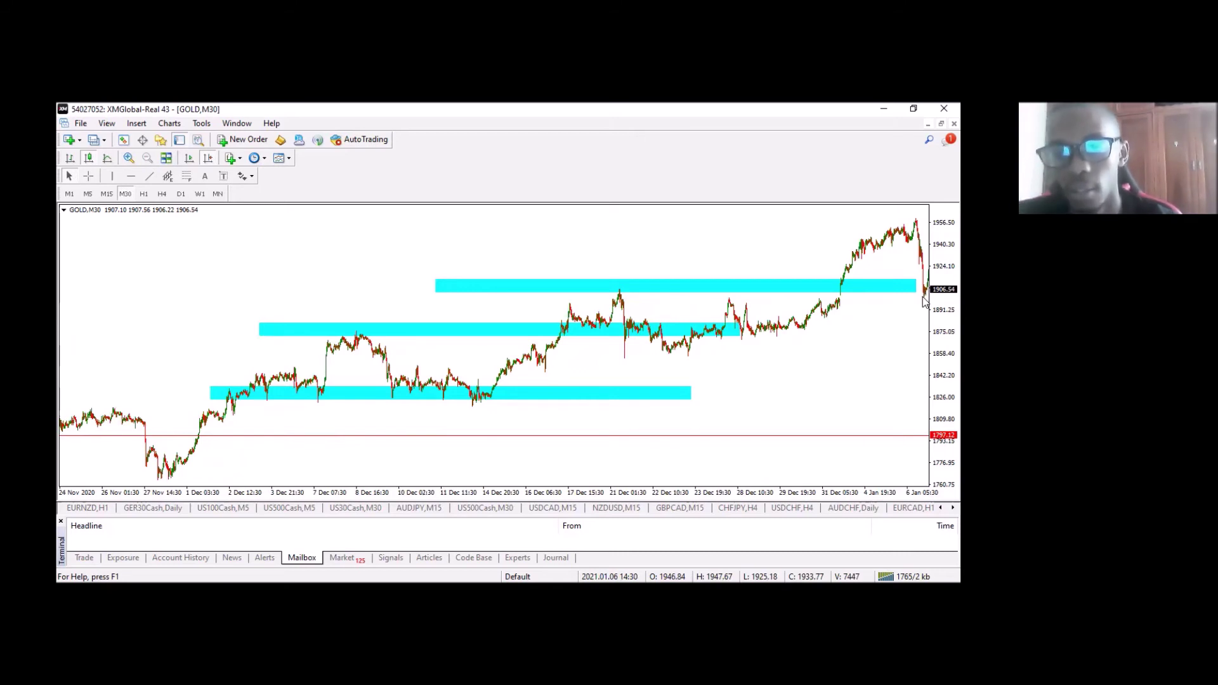
{"action": "scroll", "coordinate": [925, 299], "scroll_direction": "down", "scroll_amount": 1}
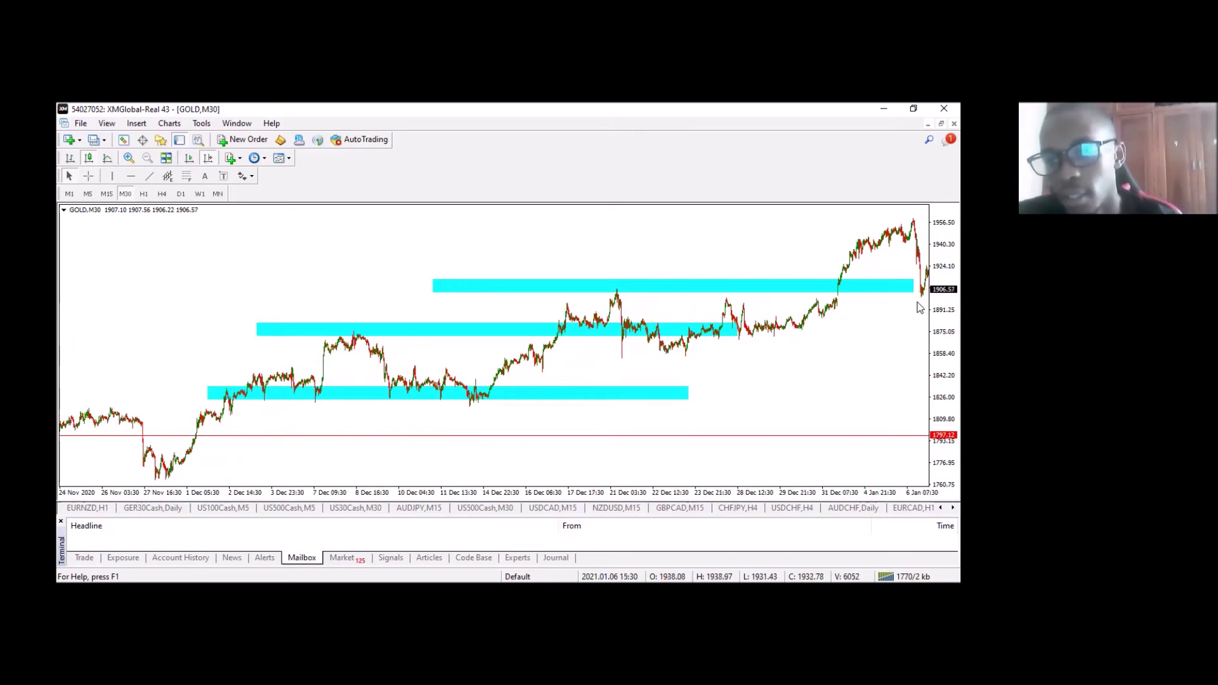
{"action": "scroll", "coordinate": [925, 297], "scroll_direction": "down", "scroll_amount": 2}
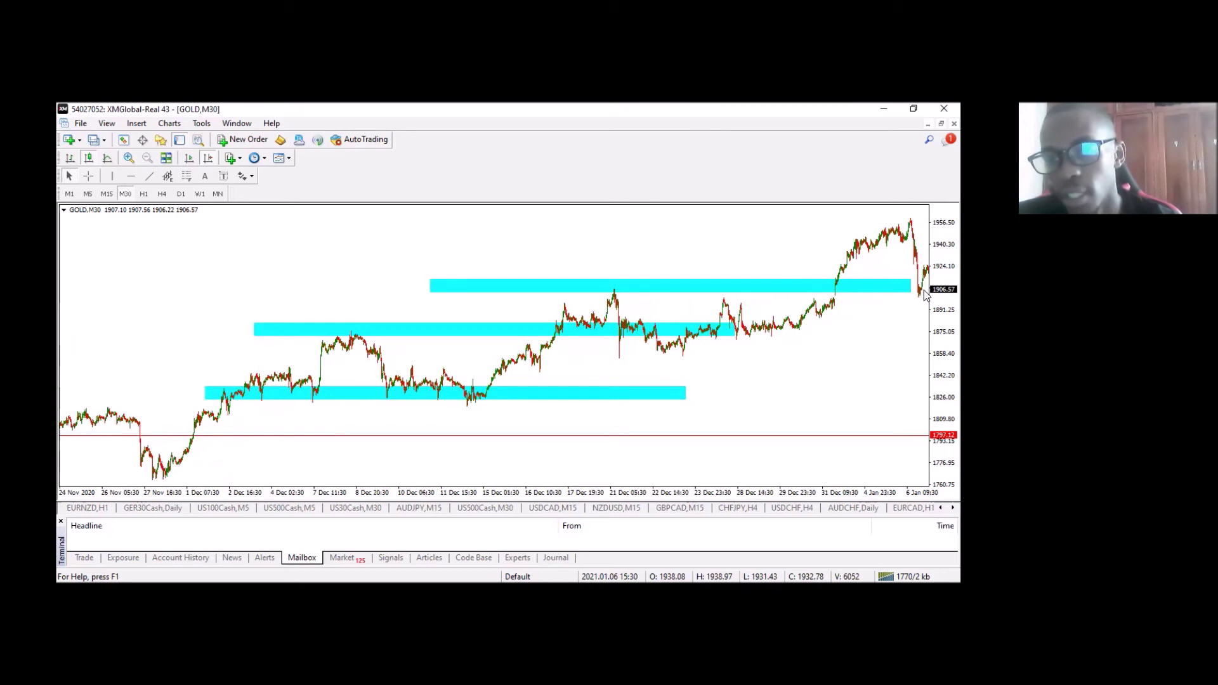
{"action": "scroll", "coordinate": [922, 282], "scroll_direction": "down", "scroll_amount": 2}
{"action": "scroll", "coordinate": [914, 286], "scroll_direction": "up", "scroll_amount": 1}
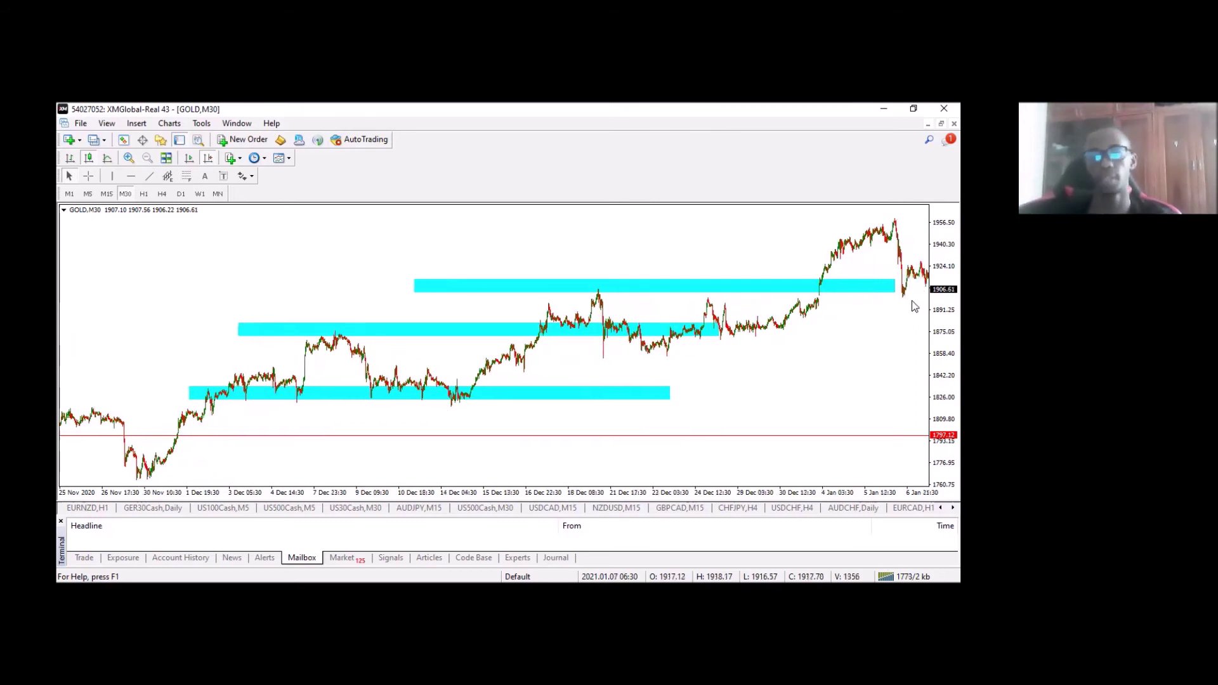
{"action": "scroll", "coordinate": [873, 307], "scroll_direction": "up", "scroll_amount": 8}
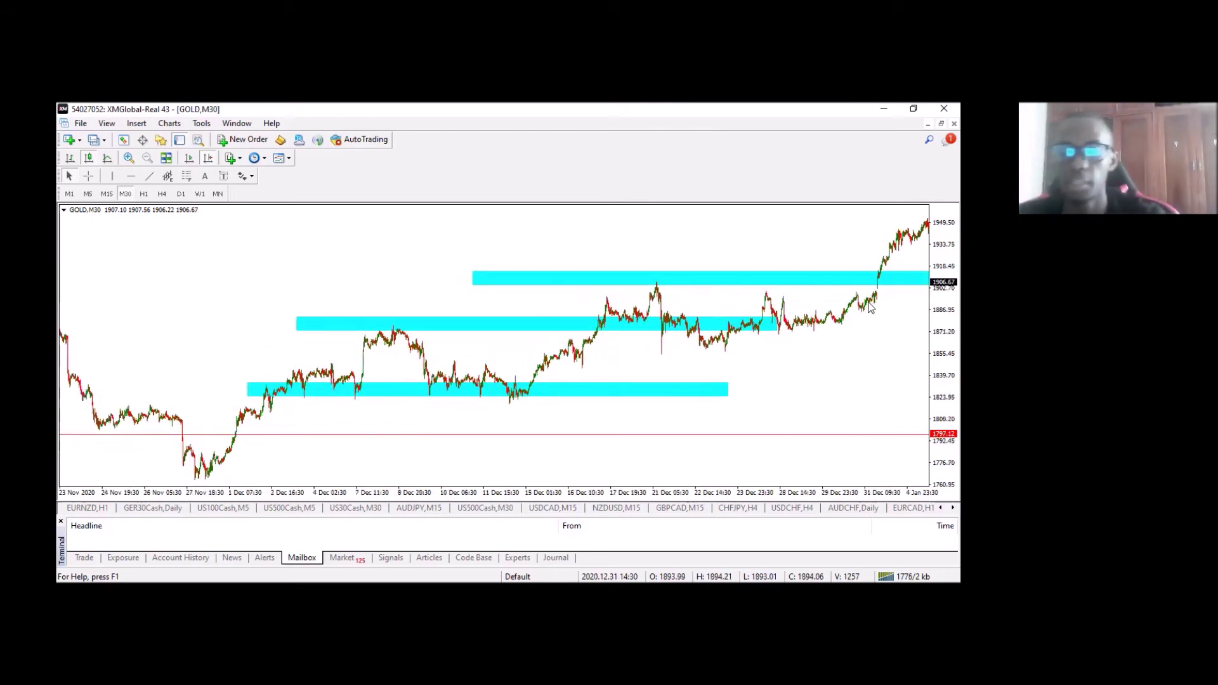
{"action": "scroll", "coordinate": [874, 308], "scroll_direction": "down", "scroll_amount": 1}
{"action": "scroll", "coordinate": [873, 307], "scroll_direction": "down", "scroll_amount": 1}
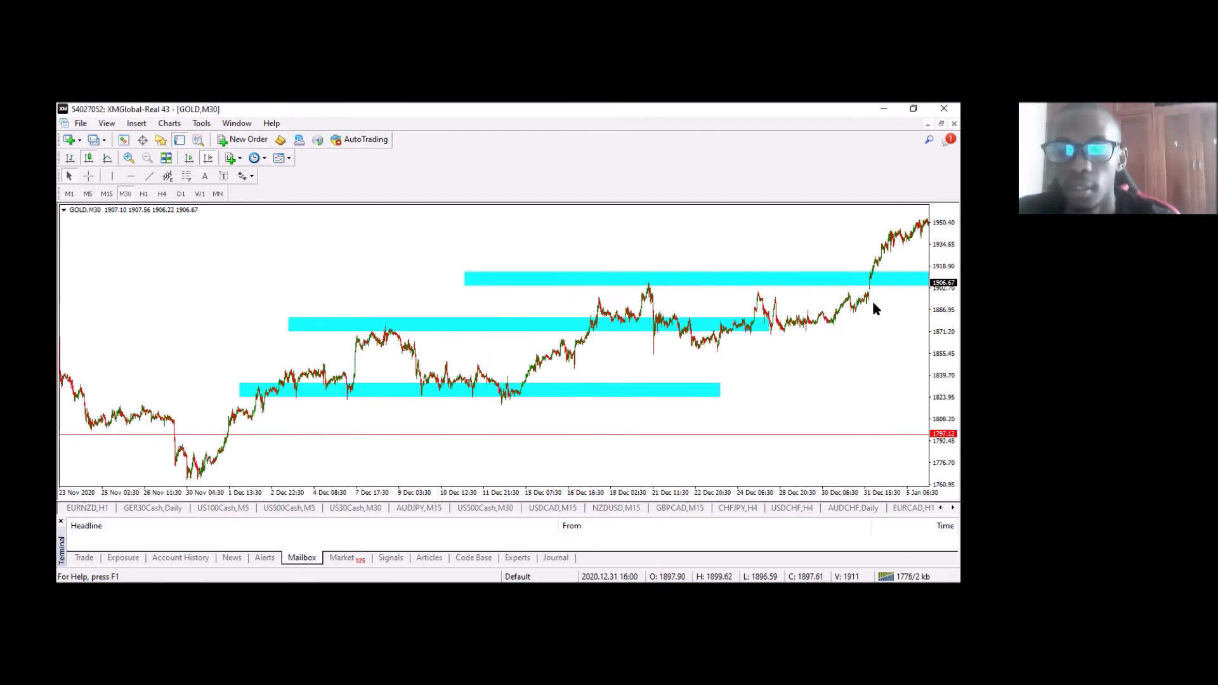
{"action": "scroll", "coordinate": [873, 306], "scroll_direction": "down", "scroll_amount": 1}
{"action": "scroll", "coordinate": [872, 306], "scroll_direction": "down", "scroll_amount": 1}
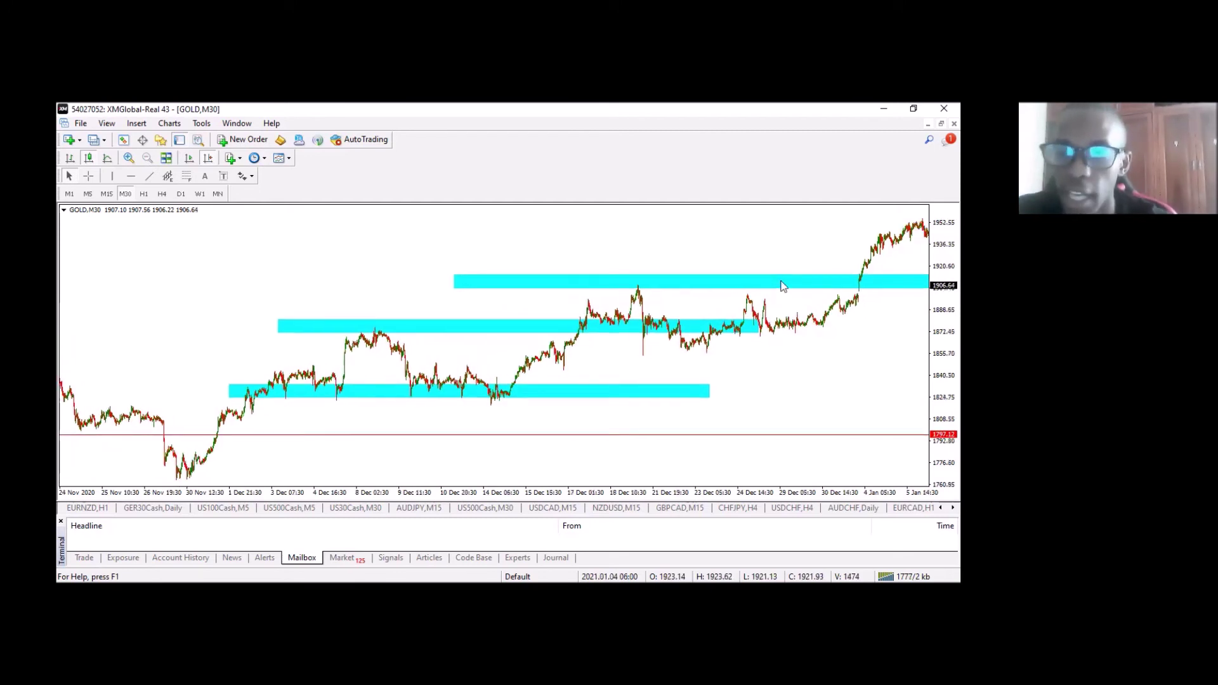
{"action": "scroll", "coordinate": [861, 285], "scroll_direction": "down", "scroll_amount": 1}
{"action": "scroll", "coordinate": [869, 283], "scroll_direction": "down", "scroll_amount": 1}
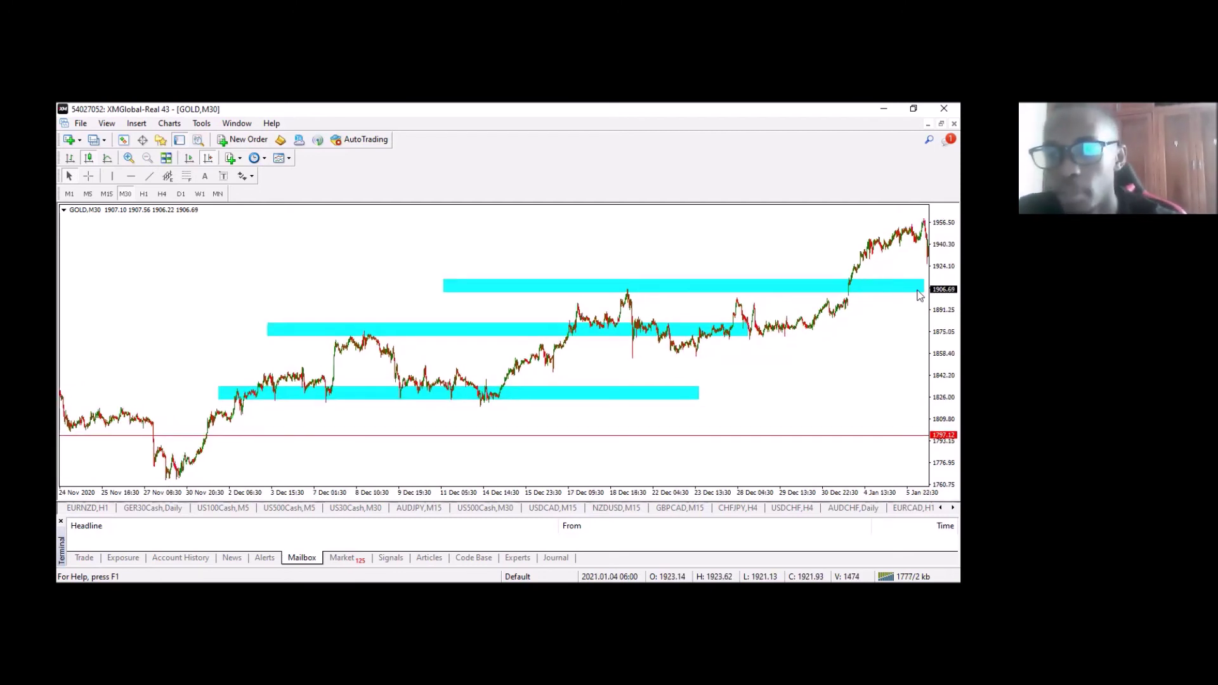
{"action": "scroll", "coordinate": [910, 291], "scroll_direction": "down", "scroll_amount": 1}
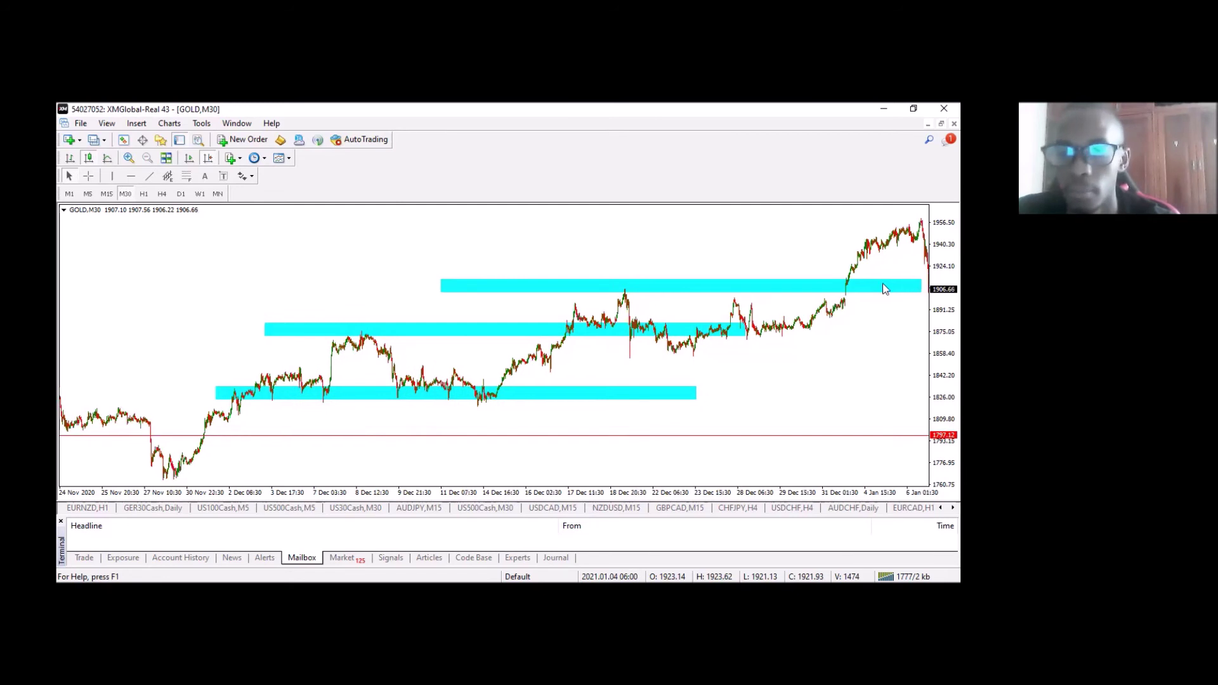
{"action": "scroll", "coordinate": [922, 295], "scroll_direction": "down", "scroll_amount": 1}
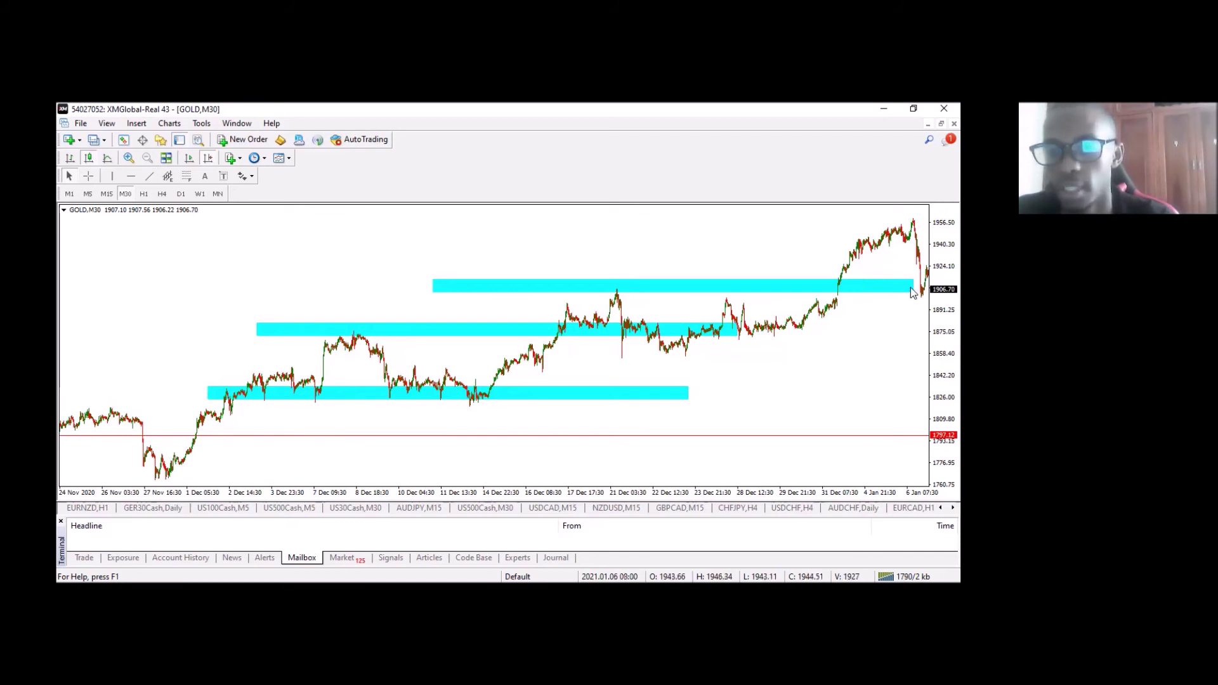
{"action": "scroll", "coordinate": [914, 289], "scroll_direction": "down", "scroll_amount": 1}
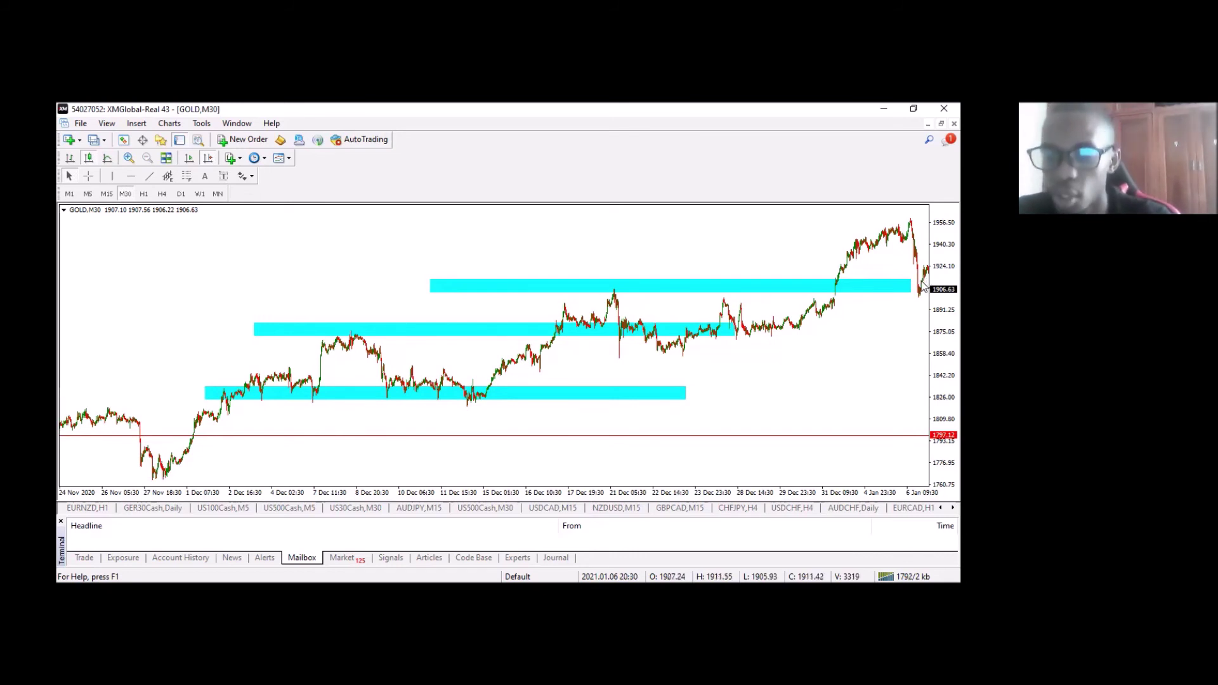
{"action": "scroll", "coordinate": [899, 286], "scroll_direction": "down", "scroll_amount": 1}
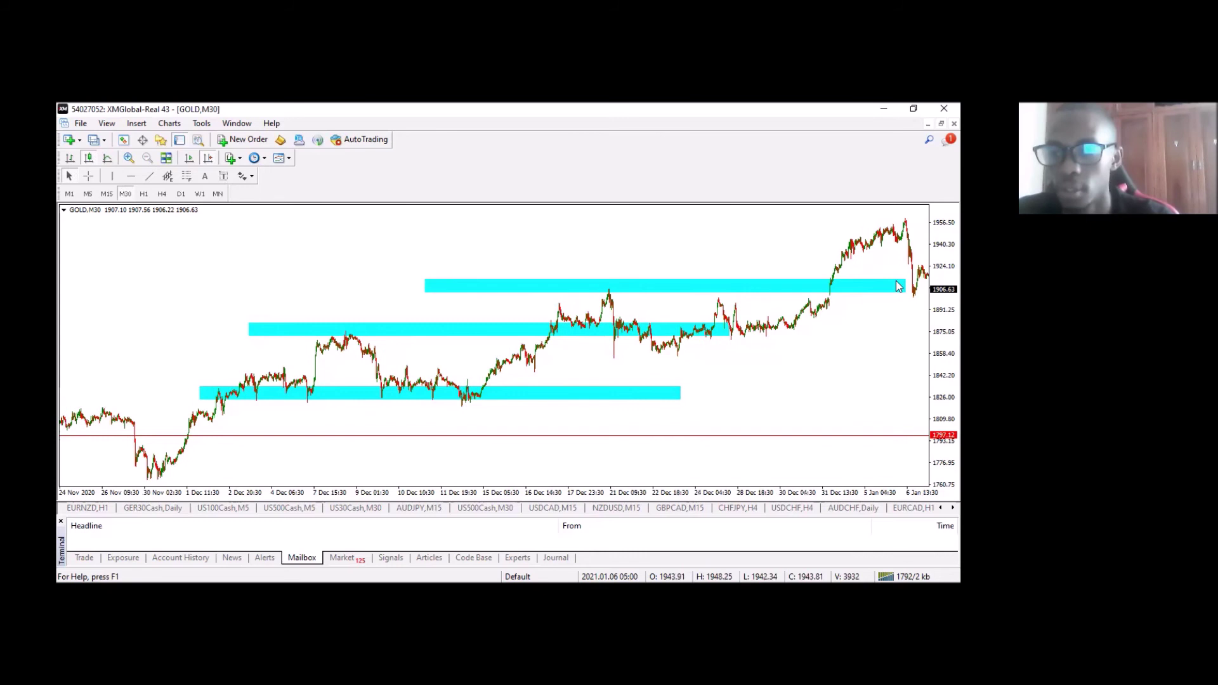
{"action": "scroll", "coordinate": [908, 289], "scroll_direction": "down", "scroll_amount": 1}
{"action": "scroll", "coordinate": [906, 289], "scroll_direction": "down", "scroll_amount": 1}
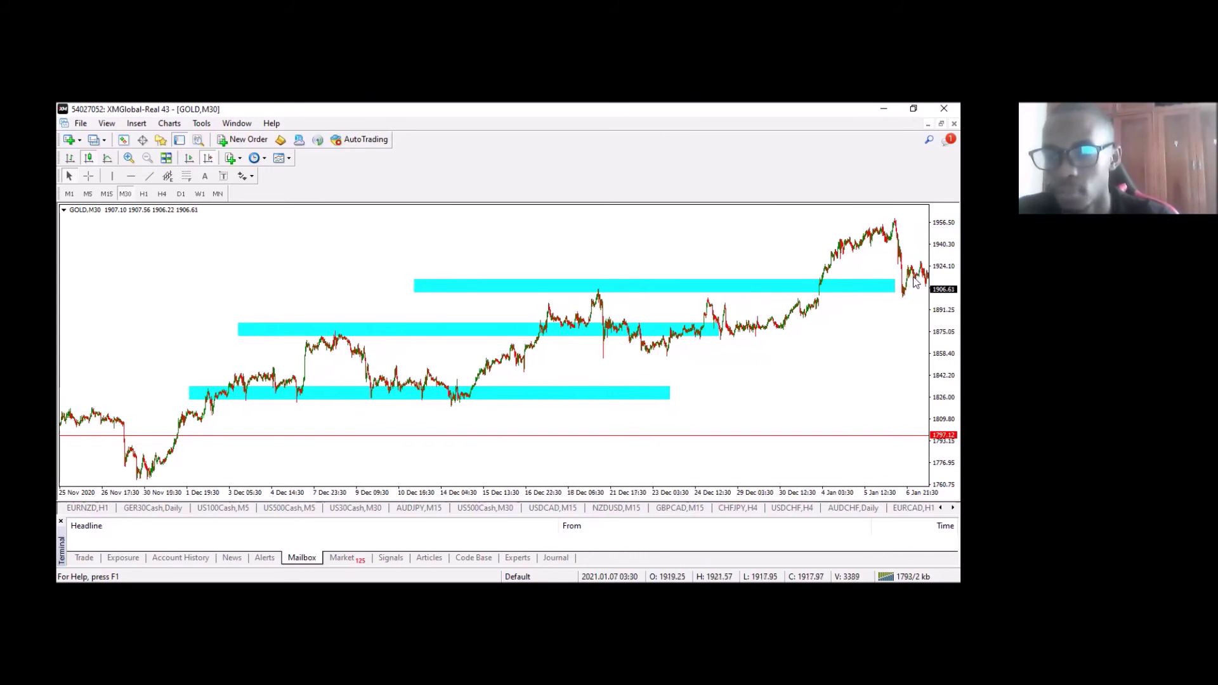
{"action": "scroll", "coordinate": [906, 289], "scroll_direction": "down", "scroll_amount": 1}
{"action": "scroll", "coordinate": [907, 293], "scroll_direction": "down", "scroll_amount": 1}
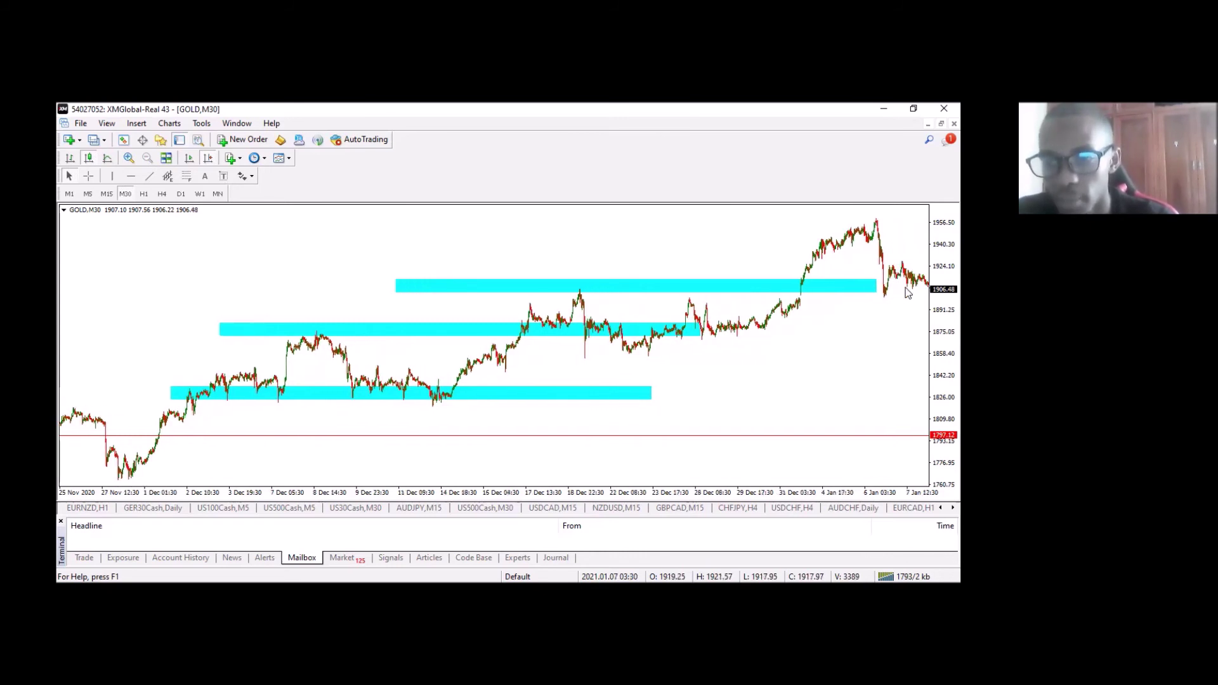
{"action": "scroll", "coordinate": [913, 292], "scroll_direction": "down", "scroll_amount": 1}
{"action": "scroll", "coordinate": [882, 332], "scroll_direction": "down", "scroll_amount": 1}
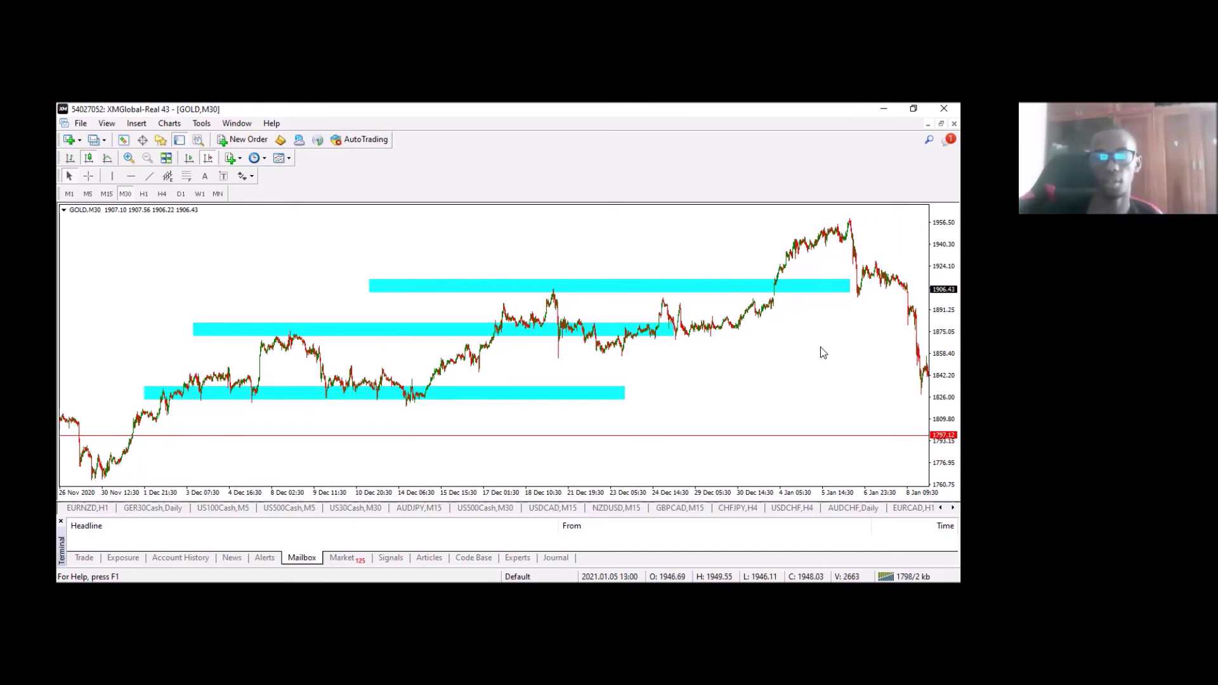
{"action": "scroll", "coordinate": [830, 327], "scroll_direction": "down", "scroll_amount": 1}
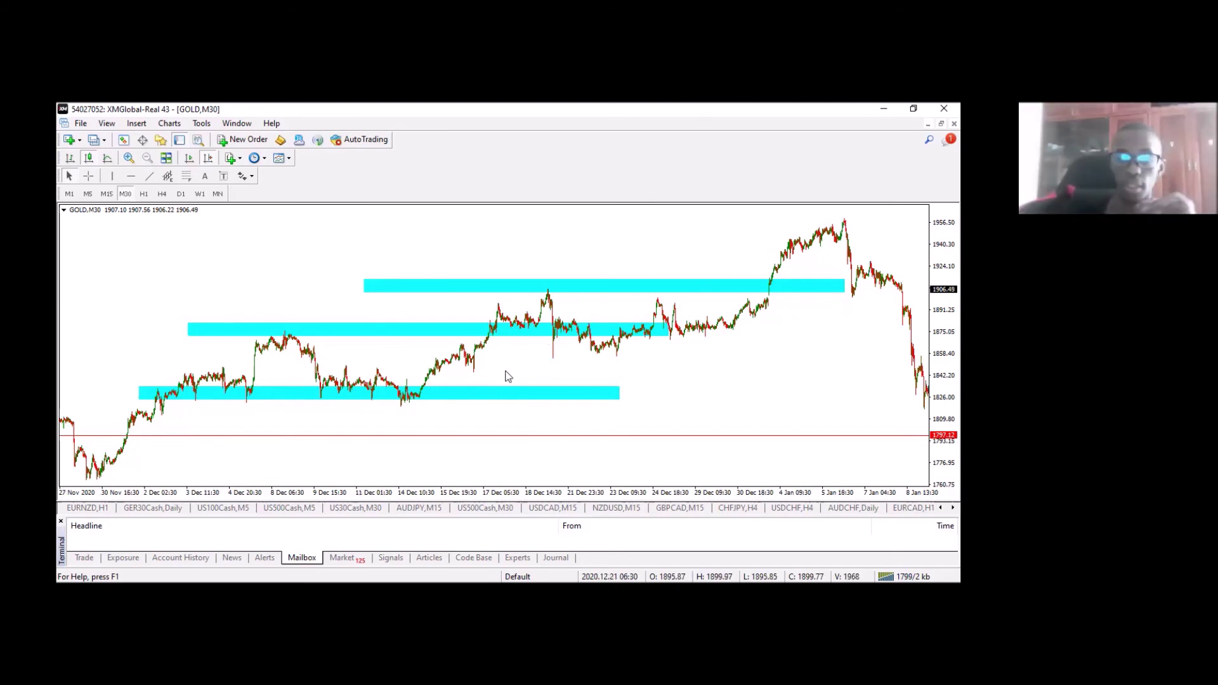
Step: Examine the earlier price action through November 2020, before the December rectangles
{"action": "left_click_drag", "start_coordinate": [505, 409], "coordinate": [794, 420]}
{"action": "scroll", "coordinate": [572, 369], "scroll_direction": "up", "scroll_amount": 5}
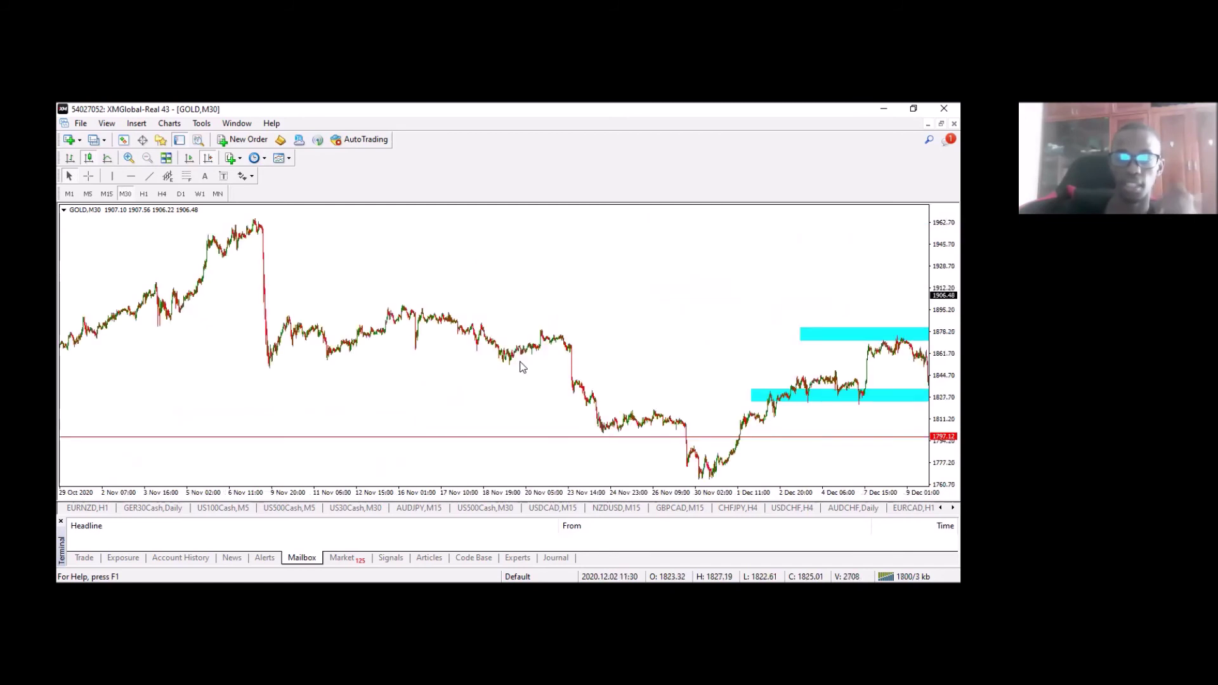